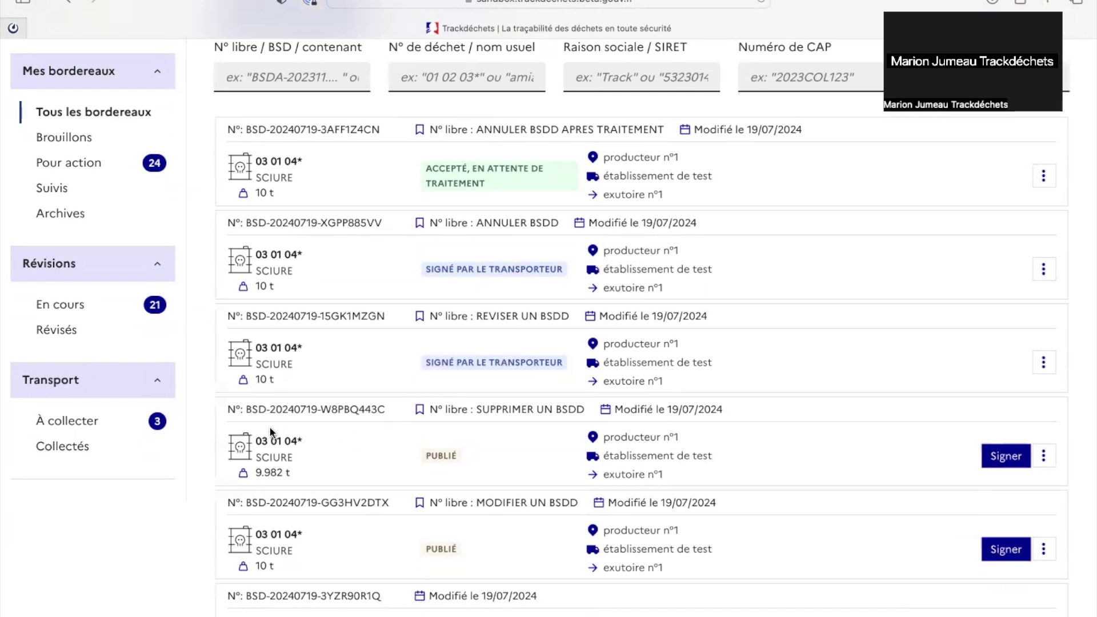
- Delete the published bordereau whose free number is SUPPRIMER UN BSDD and confirm the deletion
drag(246, 409, 387, 411)
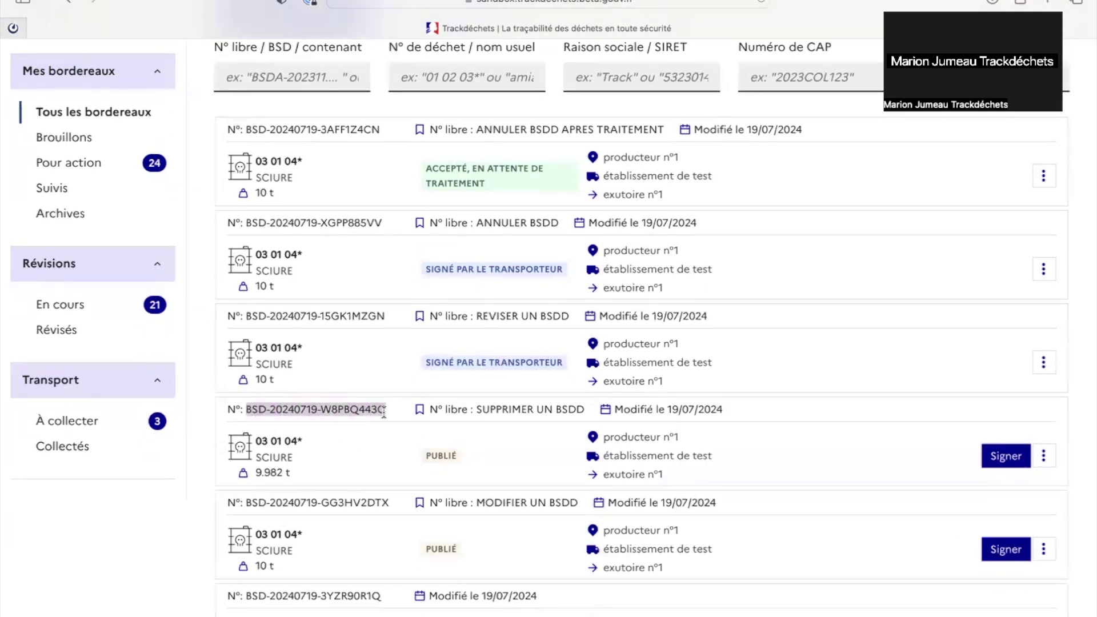
drag(420, 455, 468, 454)
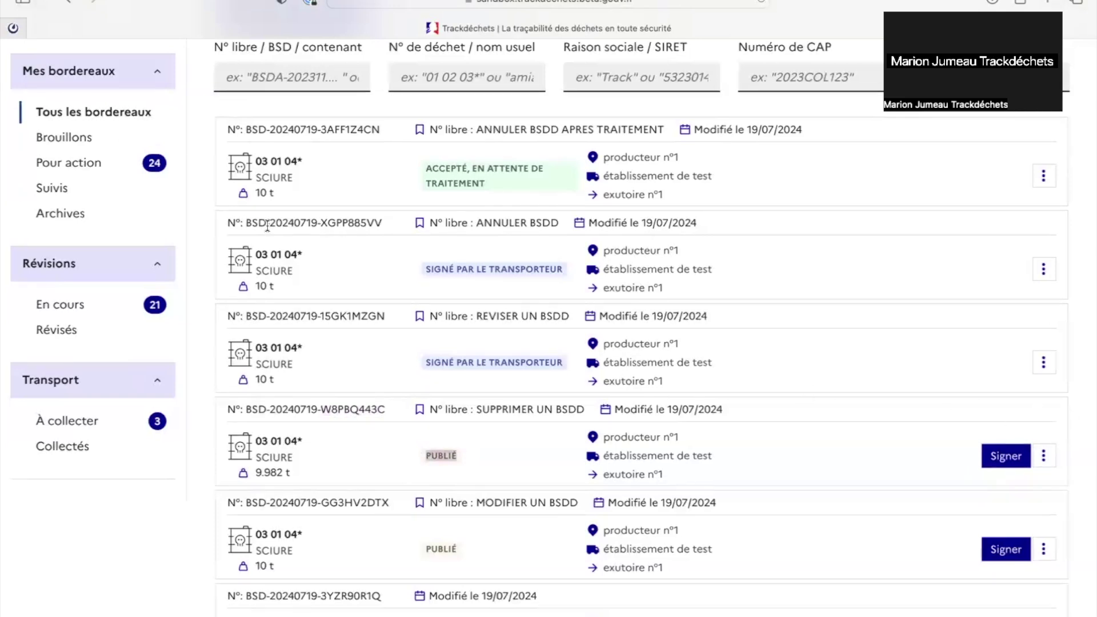
click(1046, 457)
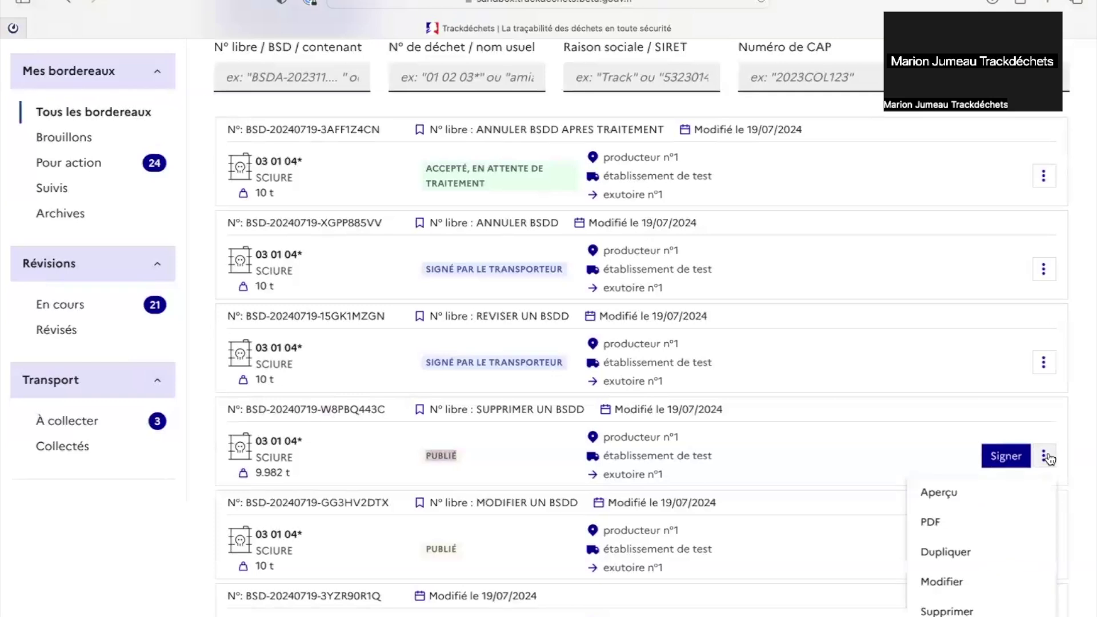
click(961, 609)
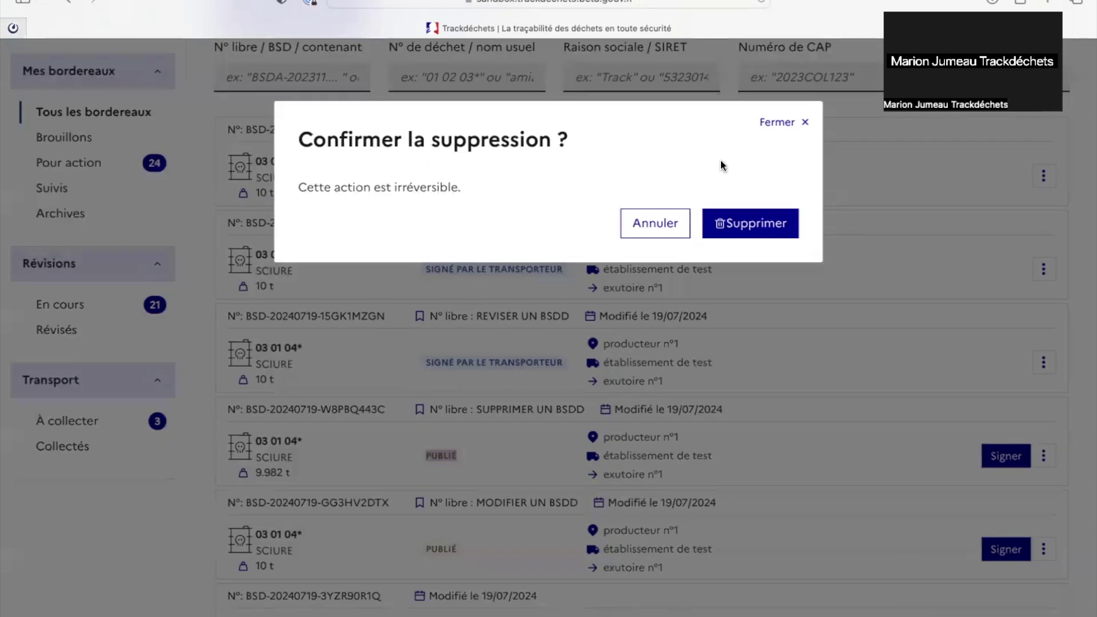
click(784, 227)
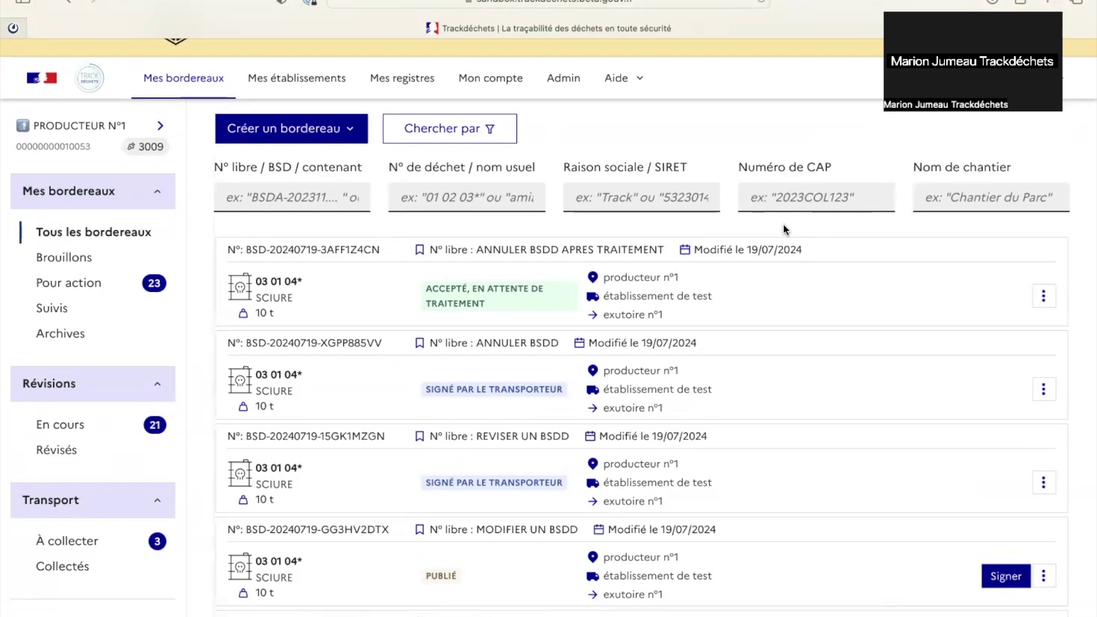
key(super+Tab)
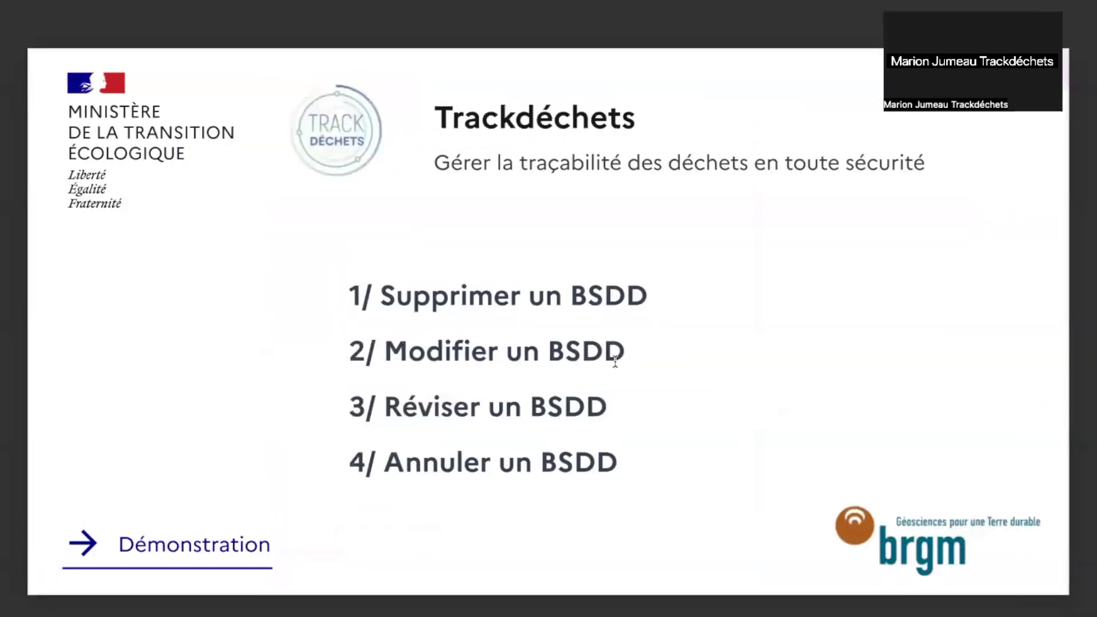
key(super+Tab)
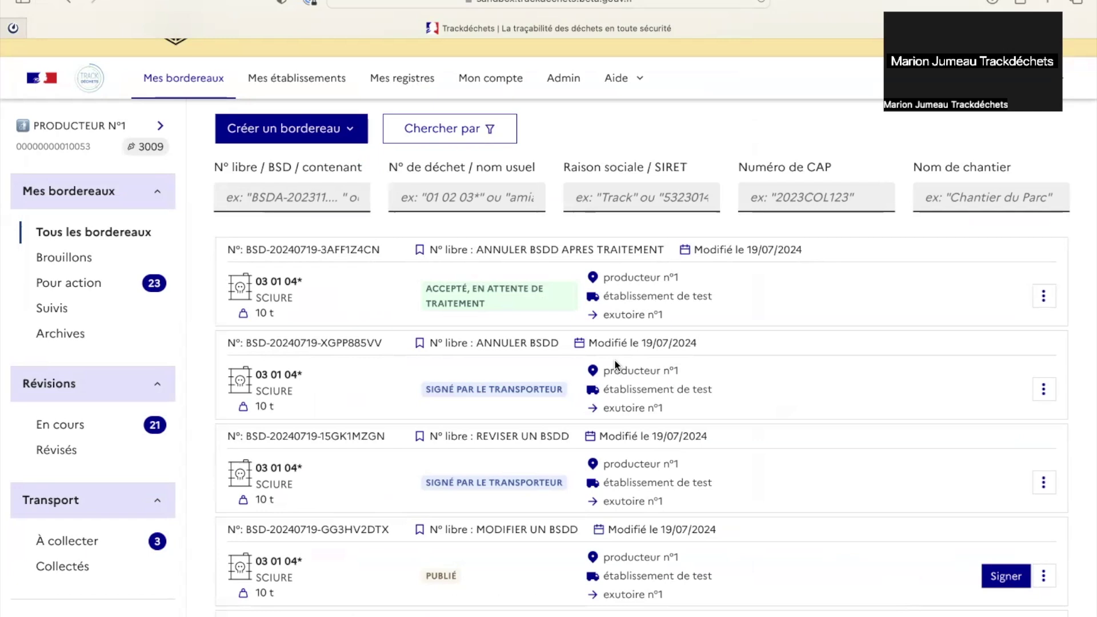
- Open the published bordereau with the free number MODIFIER UN BSDD for modification
scroll(695, 433, down, 3)
drag(248, 361, 393, 362)
drag(421, 406, 484, 411)
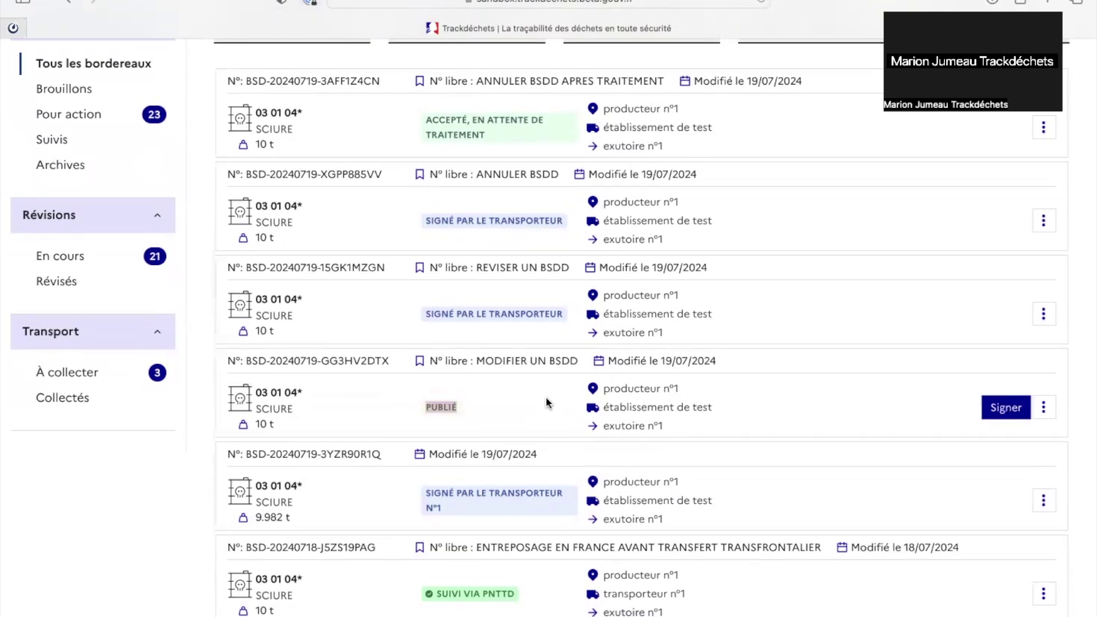
click(1045, 407)
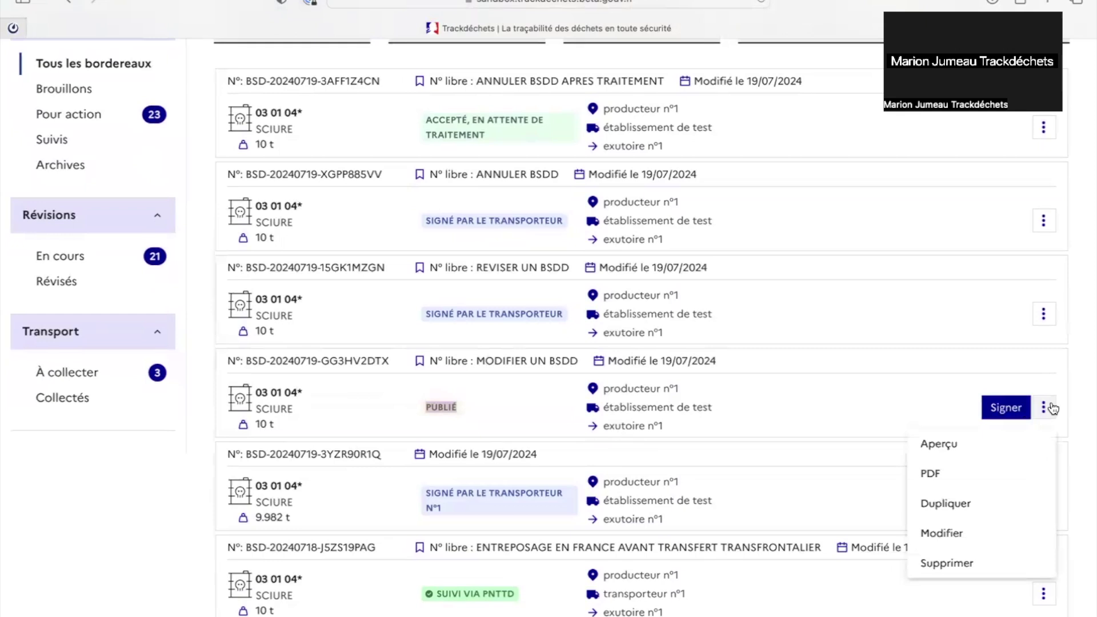
click(950, 529)
- Review the emitter, waste detail, destination and transporter sections of the bordereau form, and save it
scroll(714, 413, down, 2)
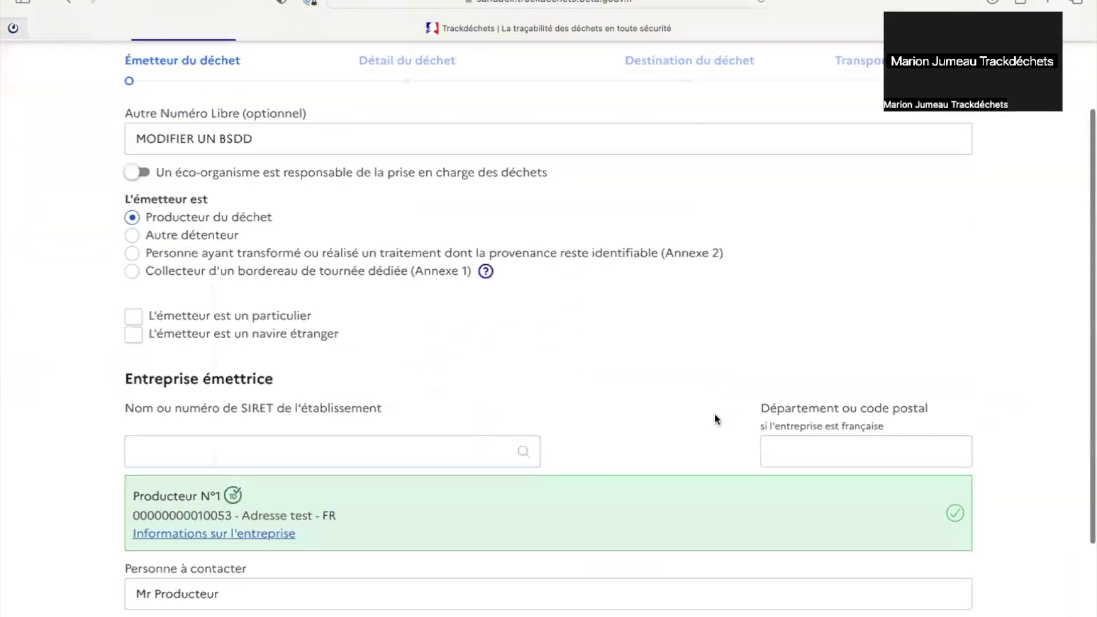
scroll(714, 412, down, 3)
scroll(714, 413, up, 5)
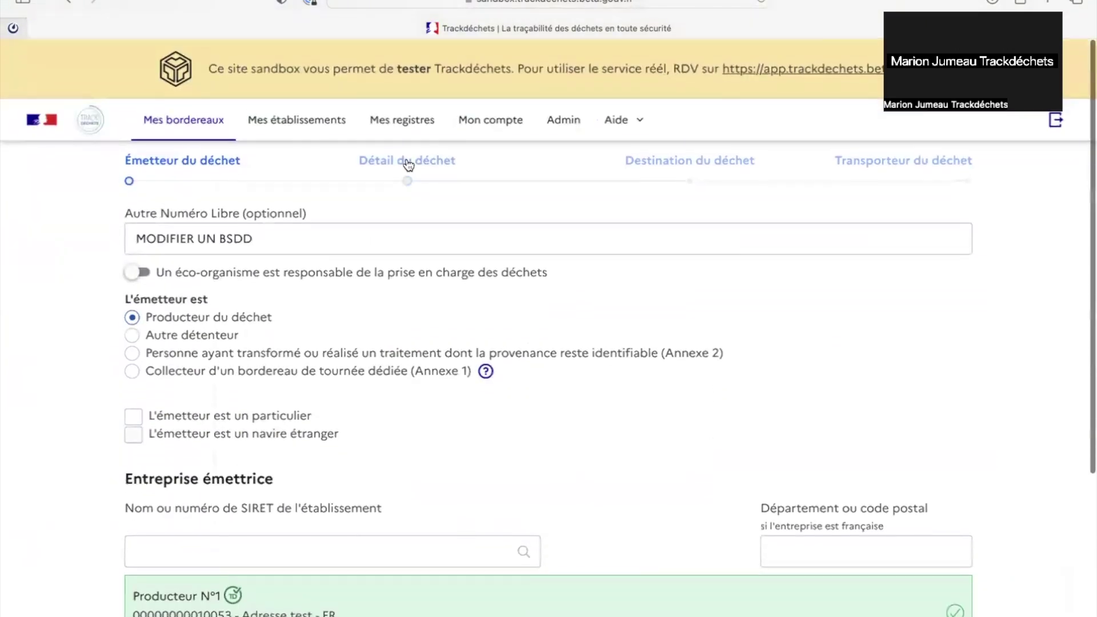
click(408, 165)
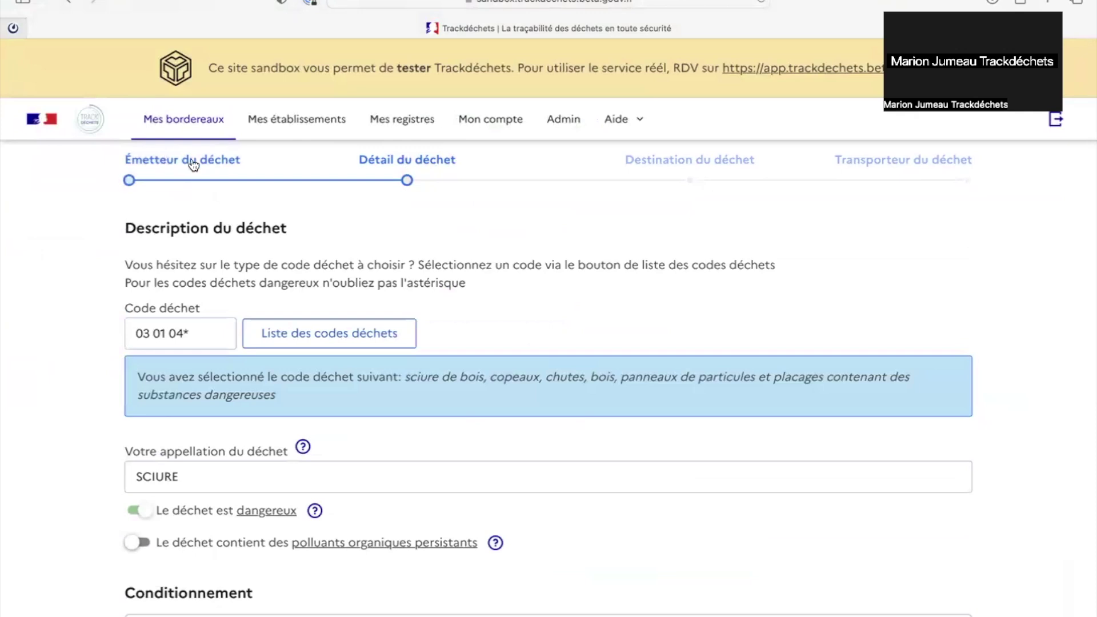
scroll(434, 214, down, 5)
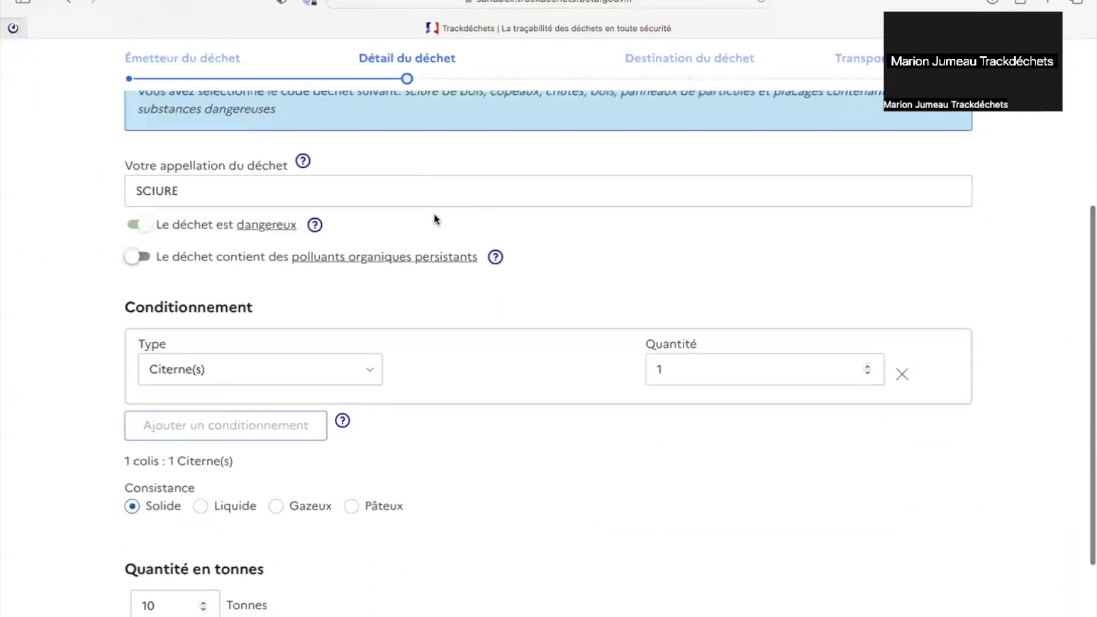
scroll(434, 219, up, 3)
click(704, 67)
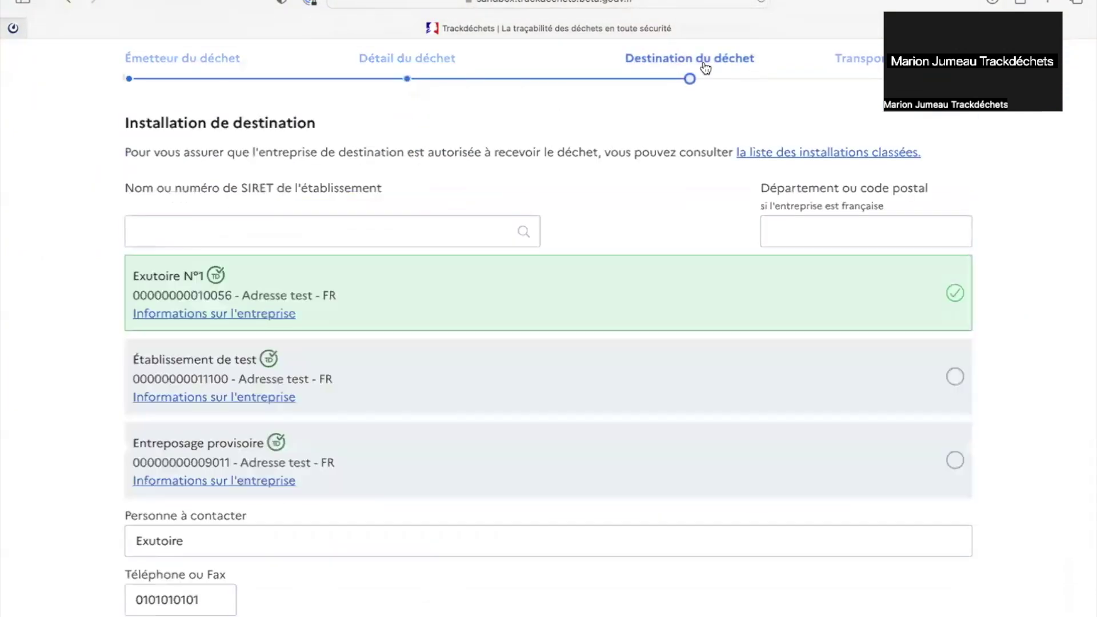
click(822, 60)
scroll(623, 286, down, 2)
scroll(622, 286, up, 1)
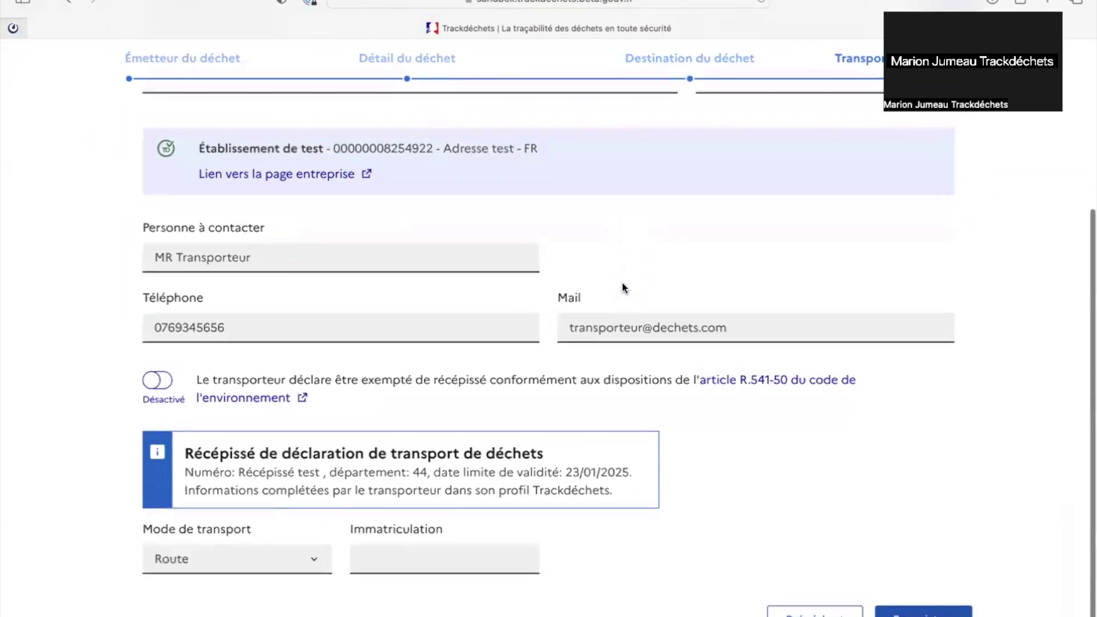
click(939, 613)
- Request modification of the emitter-signed MODIFIER UN BSDD bordereau from the producer's establishment
drag(243, 276, 378, 281)
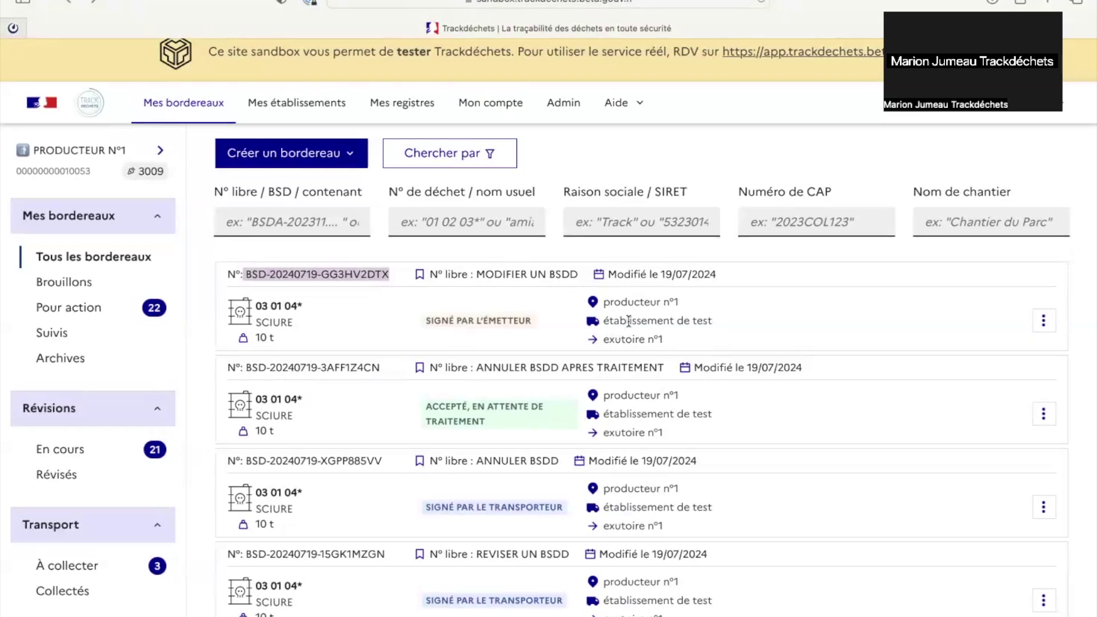
click(1046, 321)
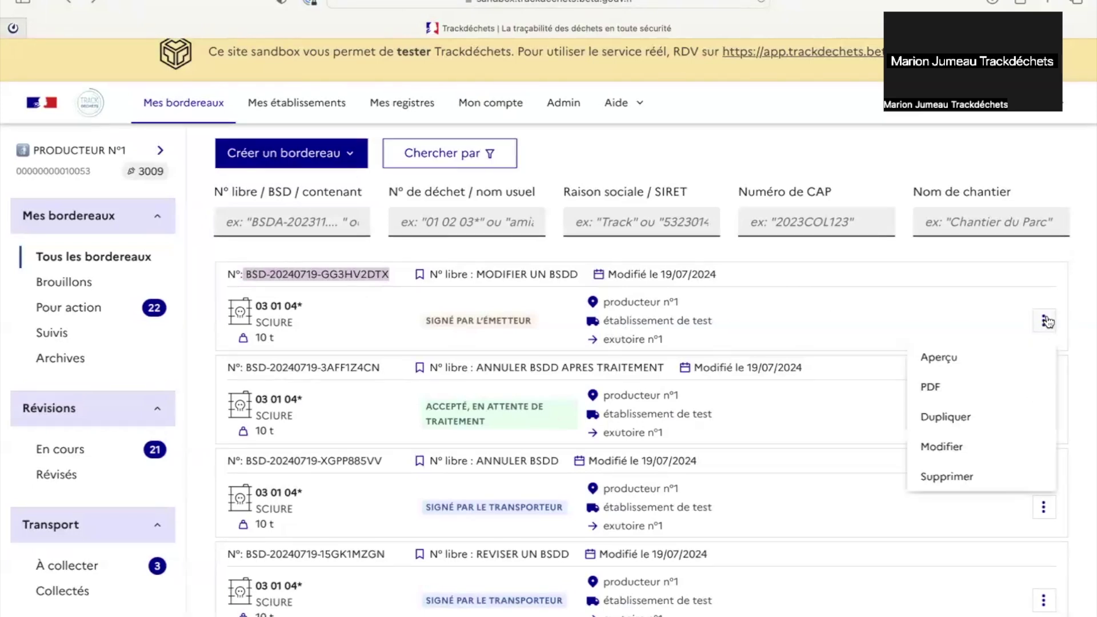
click(940, 448)
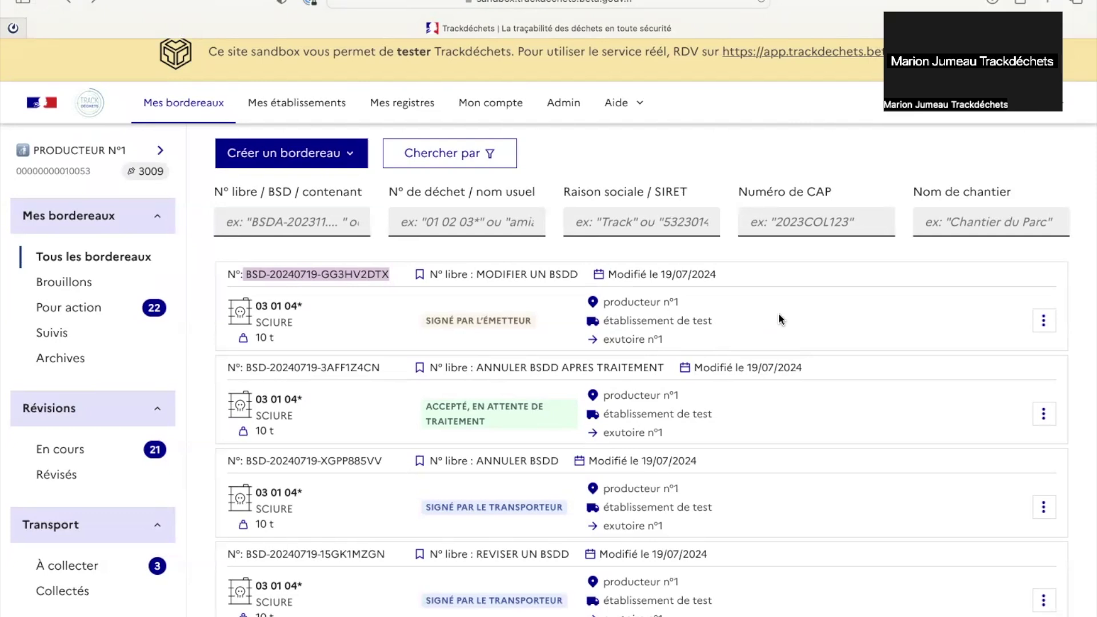
- Search the establishments for "transpor" and switch to TRANSPORTEUR TEST to show its bordereaux to collect
click(61, 159)
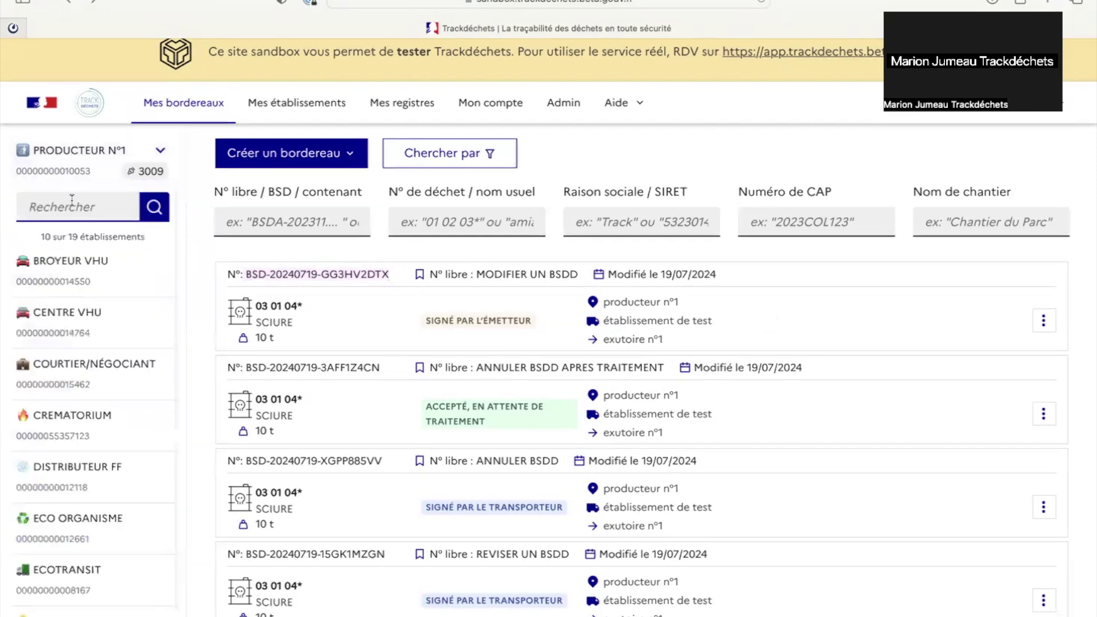
text(transpor)
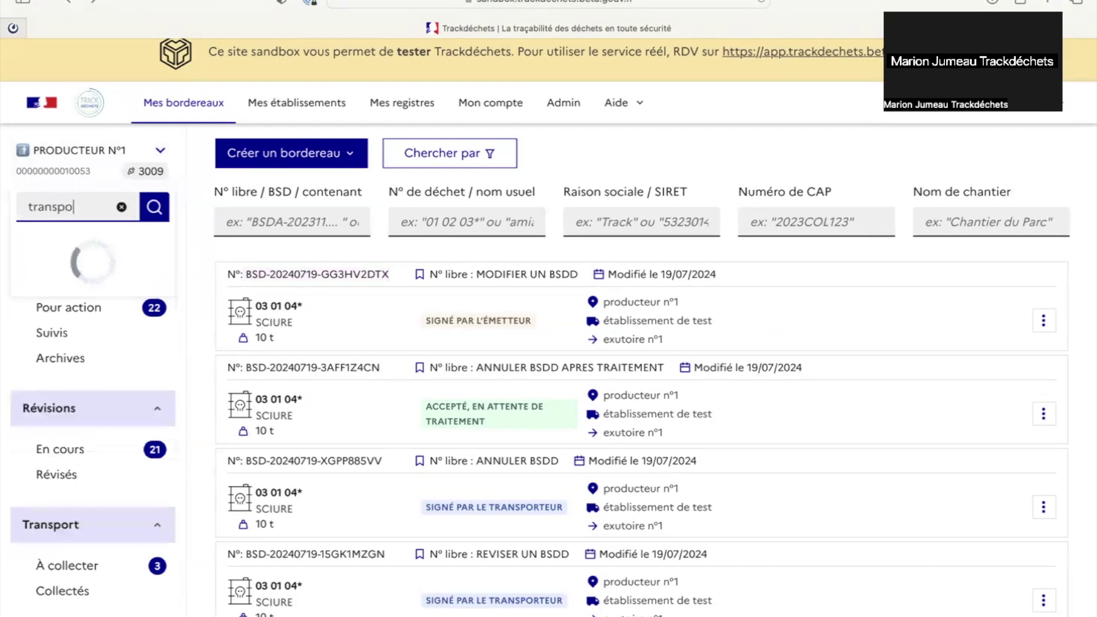
key(Return)
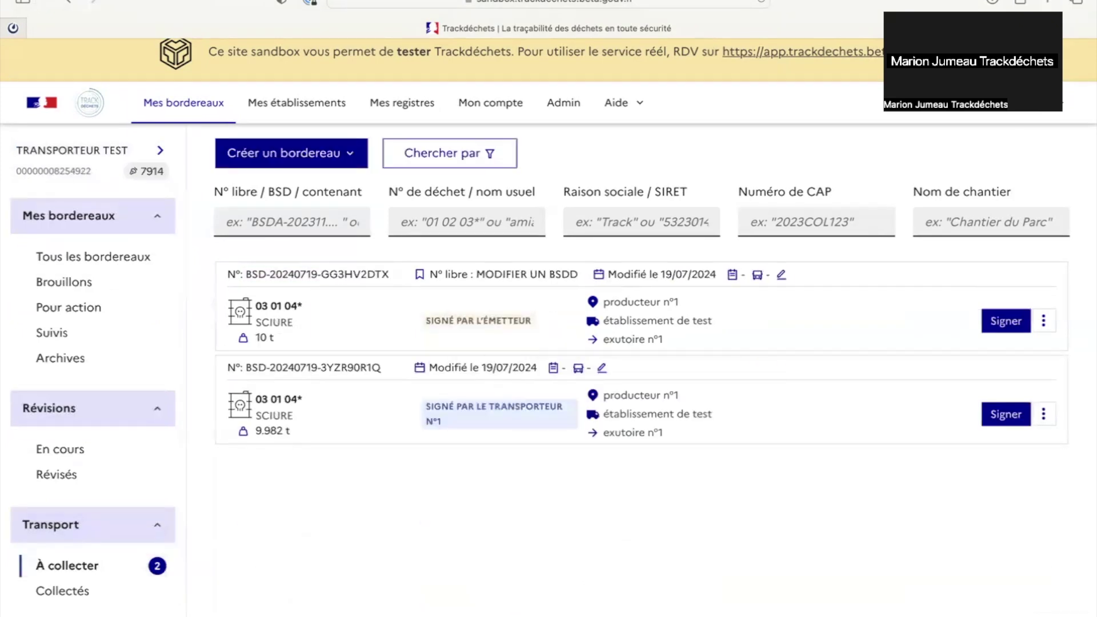
- Open the MODIFIER UN BSDD bordereau for modification as the transporter and examine which fields remain editable in each section
click(1043, 321)
click(953, 446)
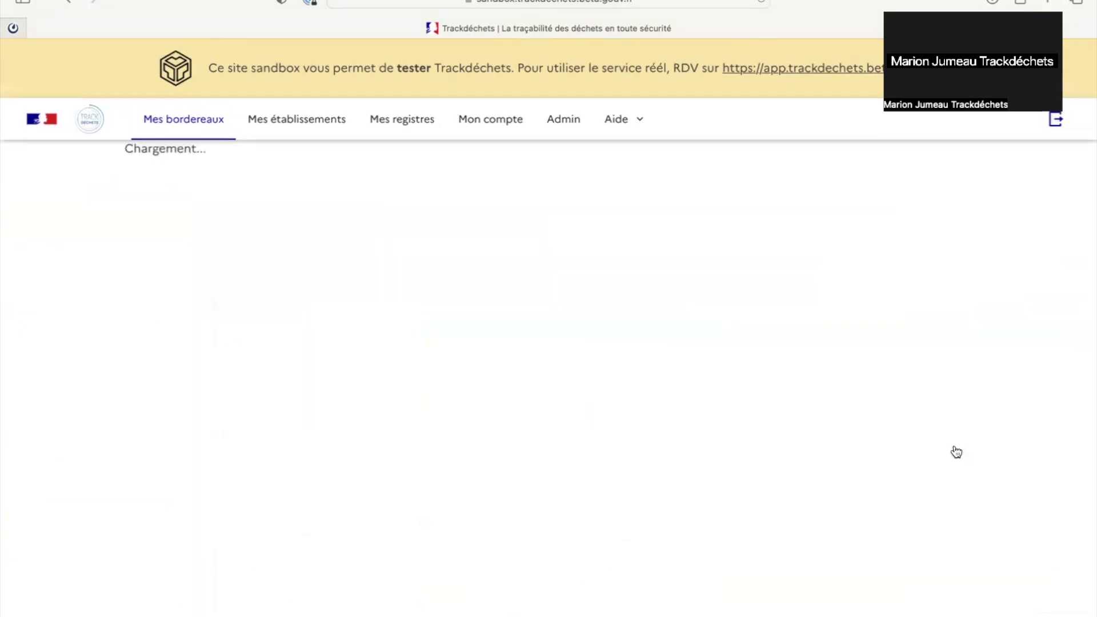
scroll(378, 186, down, 1)
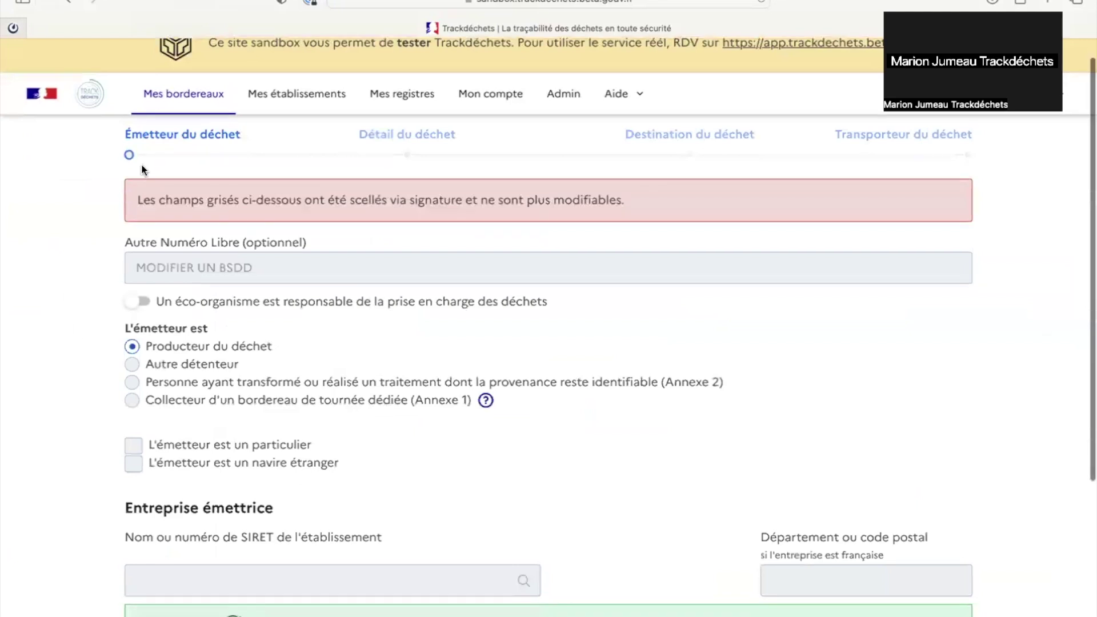
click(407, 152)
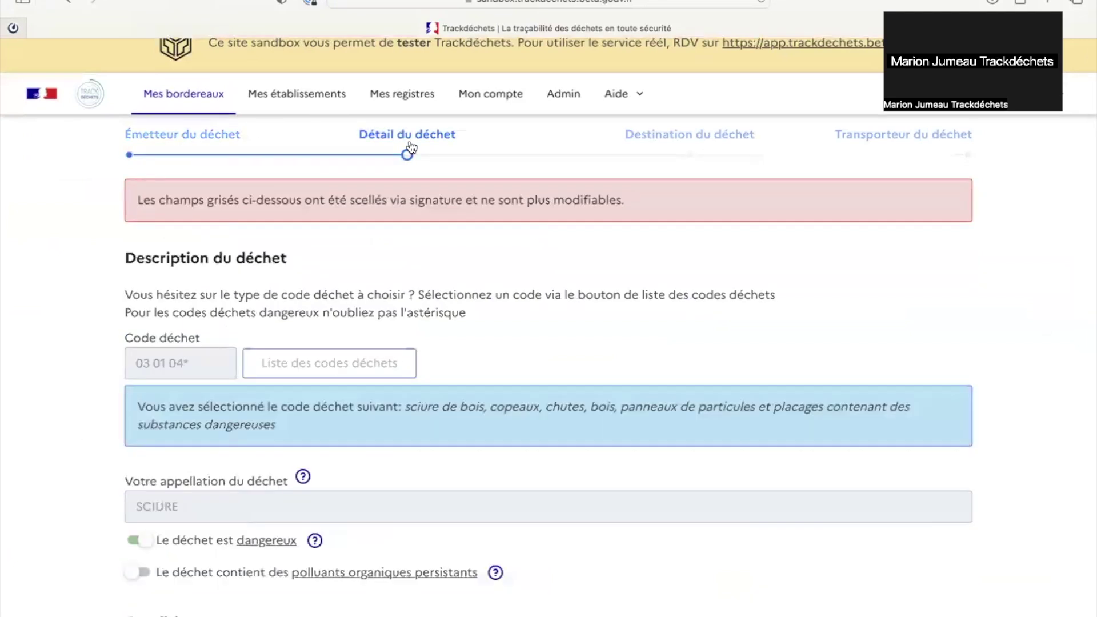
click(677, 153)
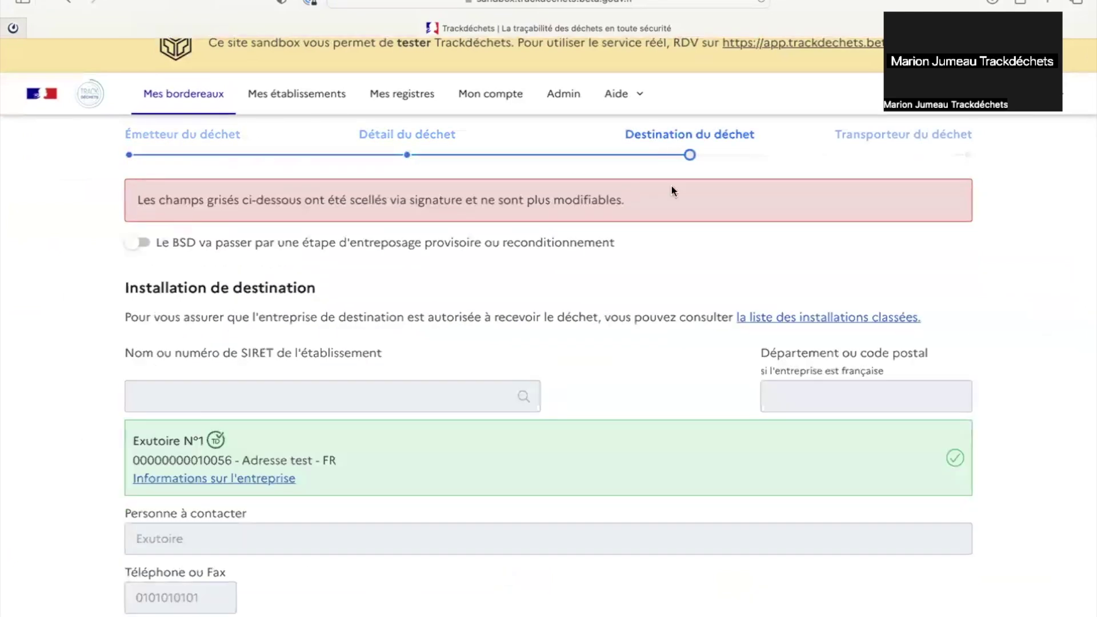
scroll(627, 394, down, 3)
scroll(627, 395, up, 4)
click(857, 163)
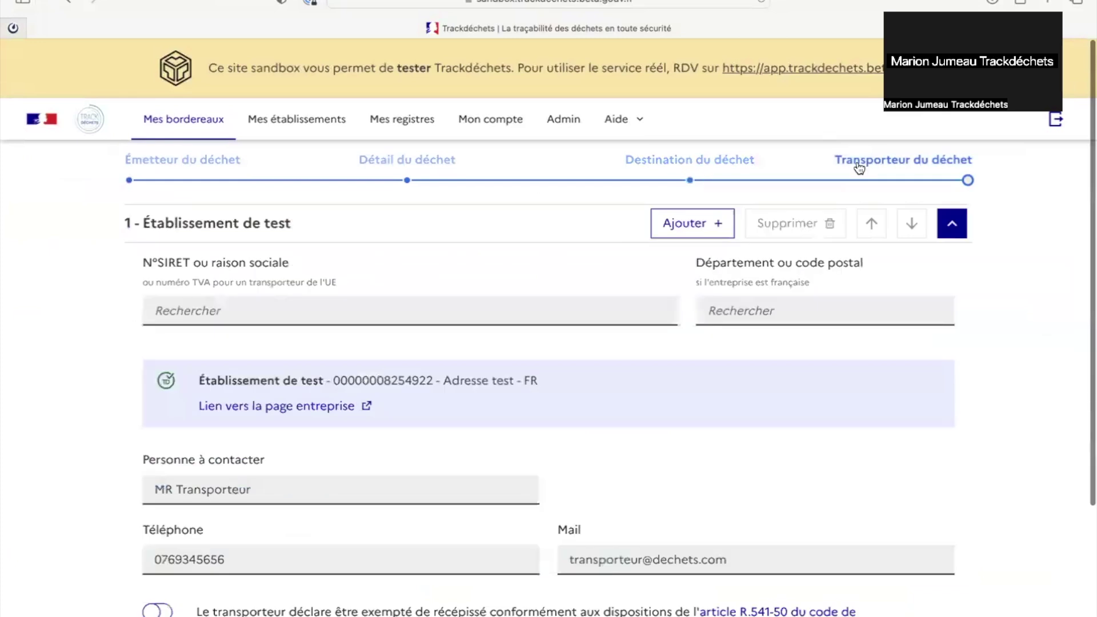
scroll(493, 481, down, 1)
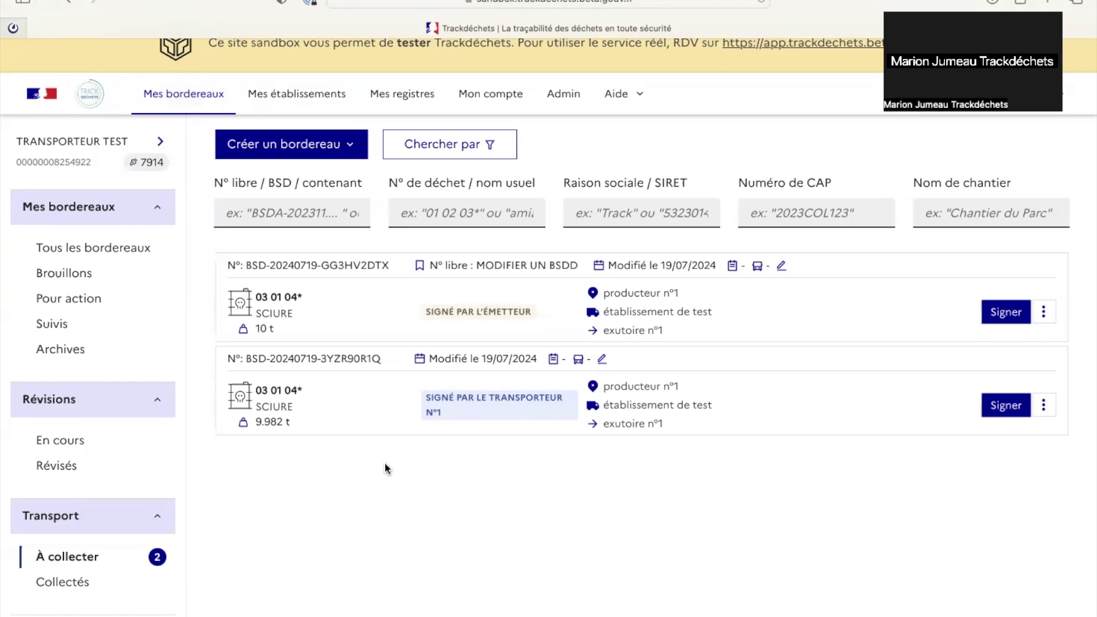
key(super+Tab)
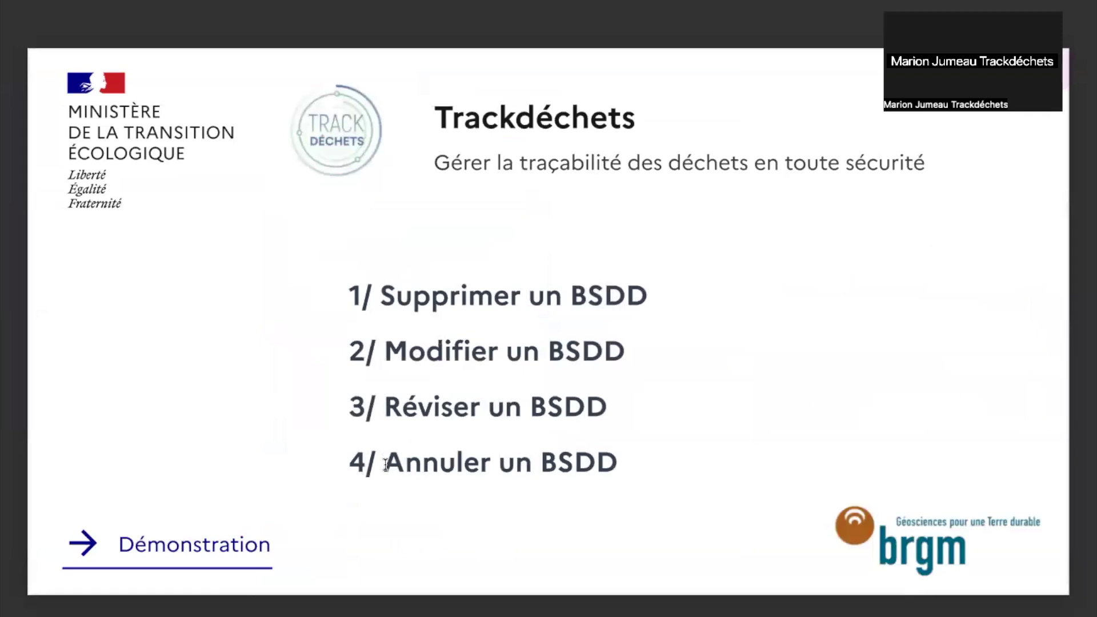
key(super+Tab)
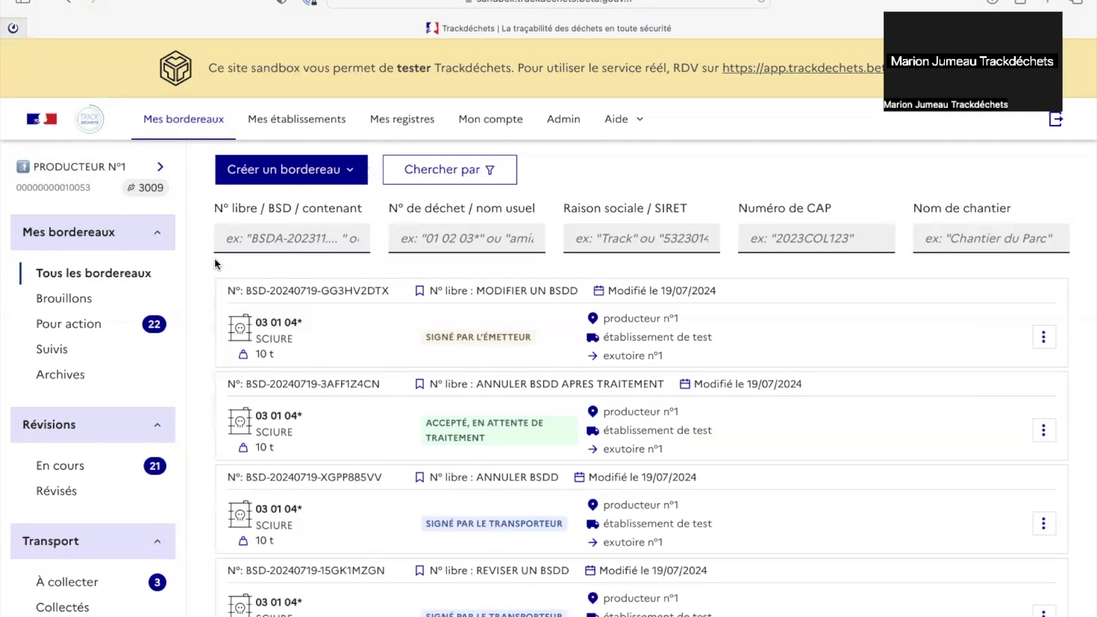
- Open a revision request for the transporter-signed REVISER UN BSDD bordereau and look over the fields that can be revised
scroll(215, 263, down, 5)
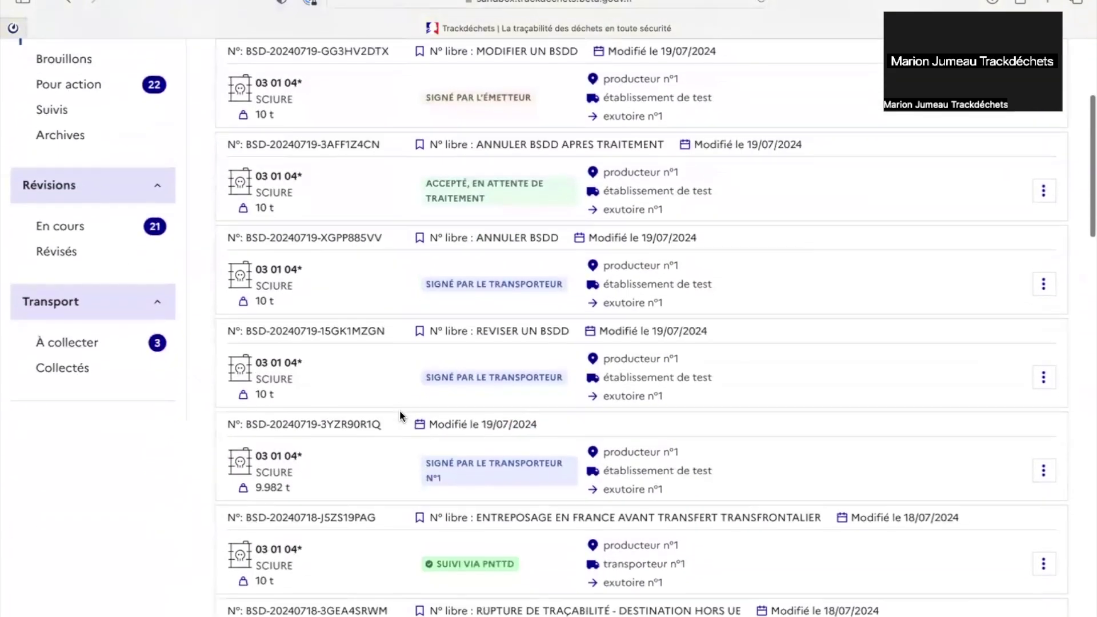
drag(247, 328, 360, 328)
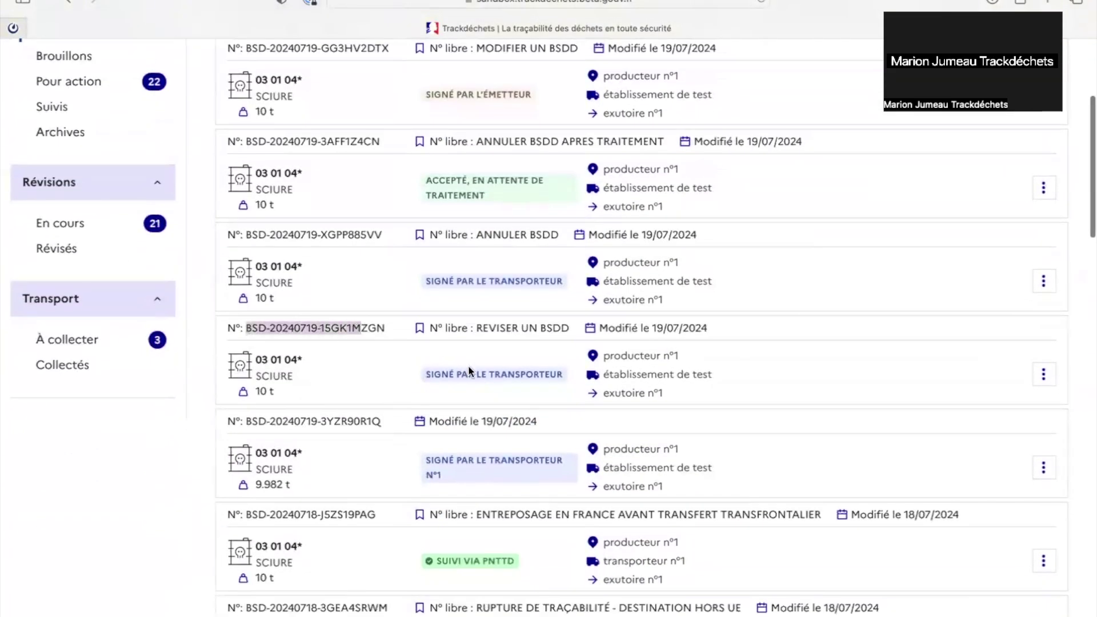
drag(425, 377, 560, 377)
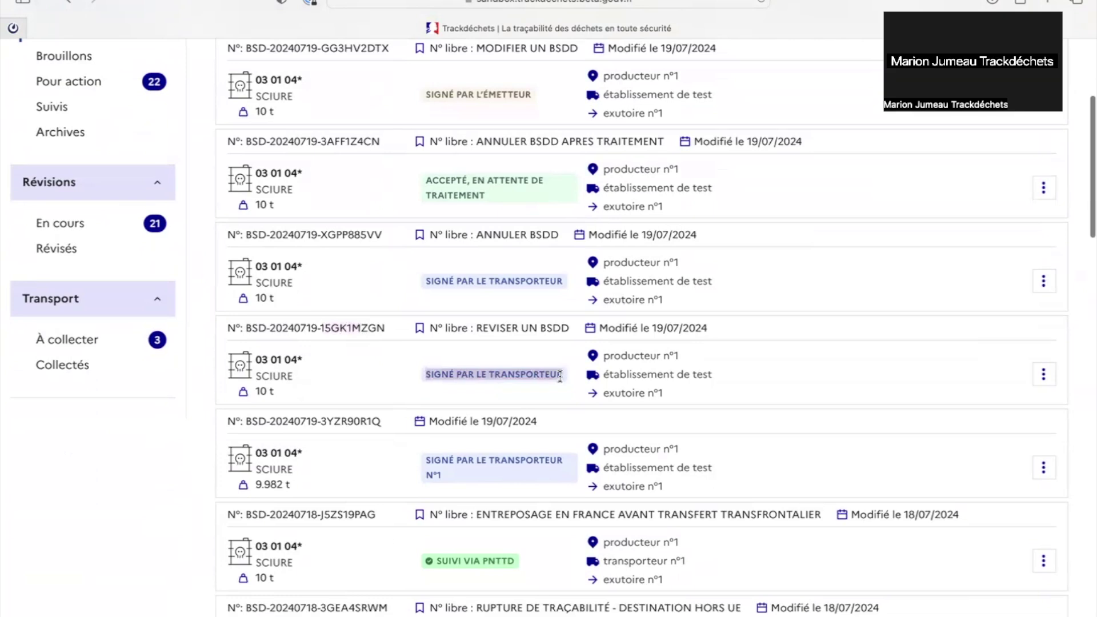
click(1045, 380)
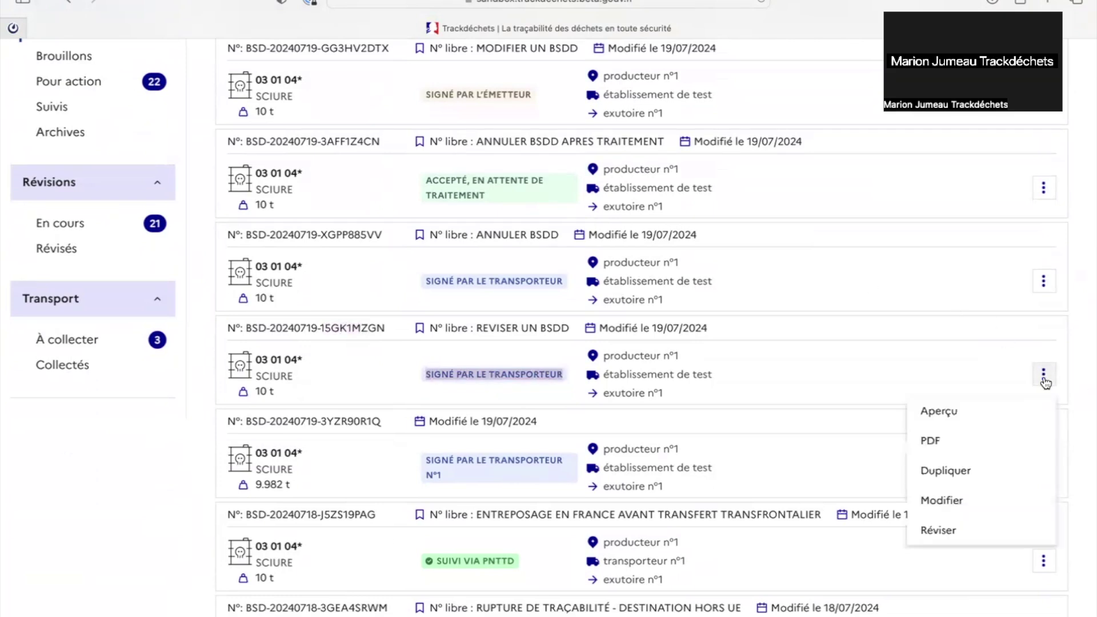
click(940, 530)
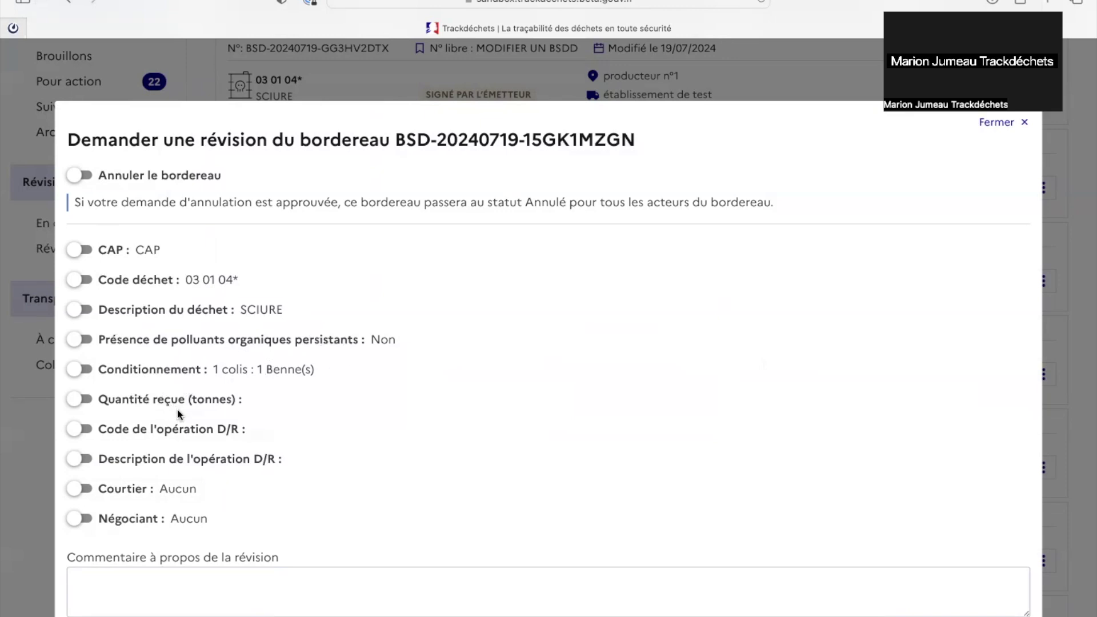
scroll(216, 443, down, 1)
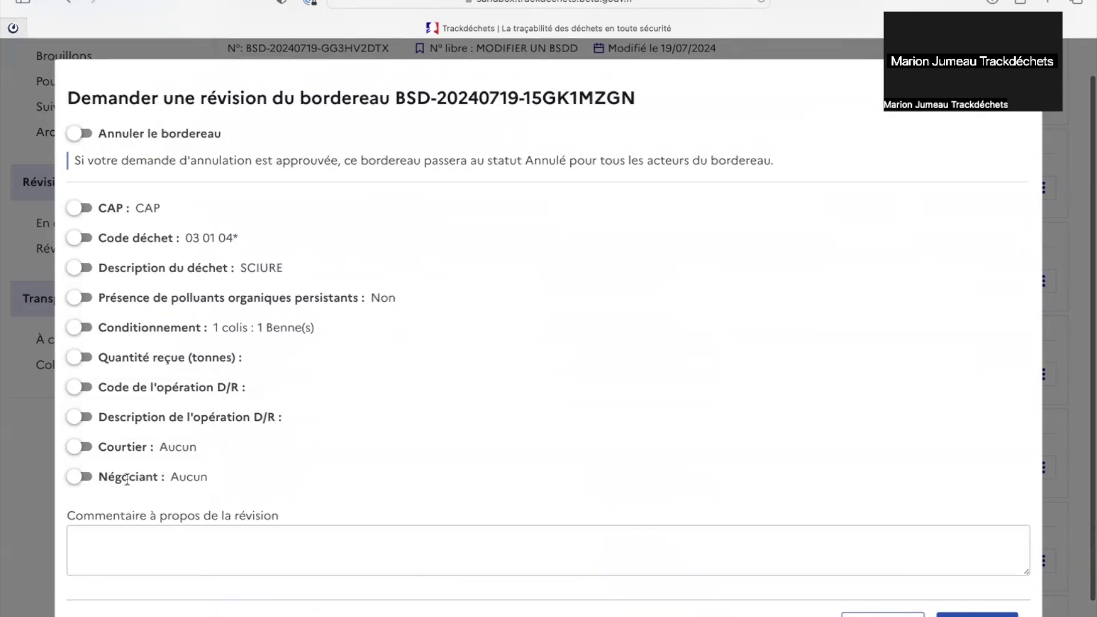
- Request a waste code change to 06 01 01* (acide sulfurique et acide sulfureux) in the revision request, choosing it from the waste code list
scroll(237, 478, down, 1)
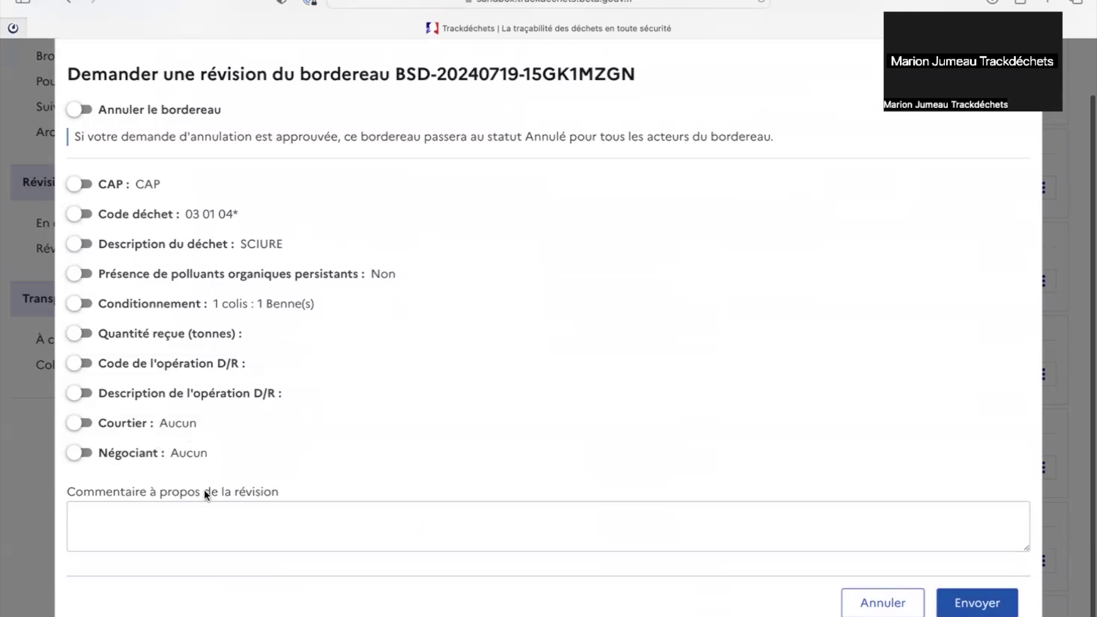
scroll(208, 488, up, 1)
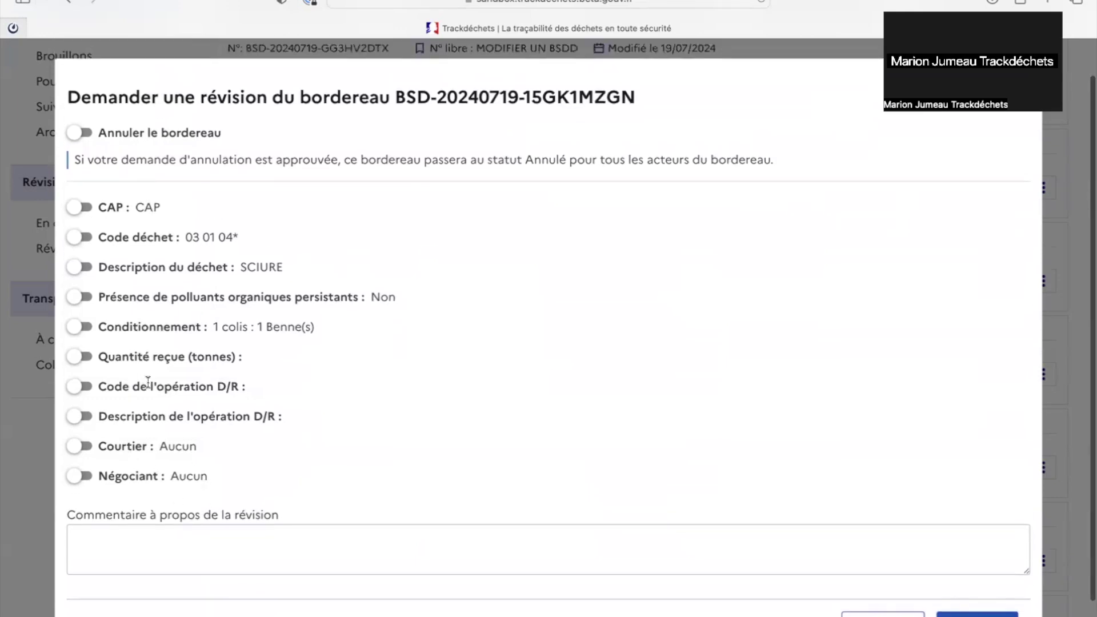
click(74, 239)
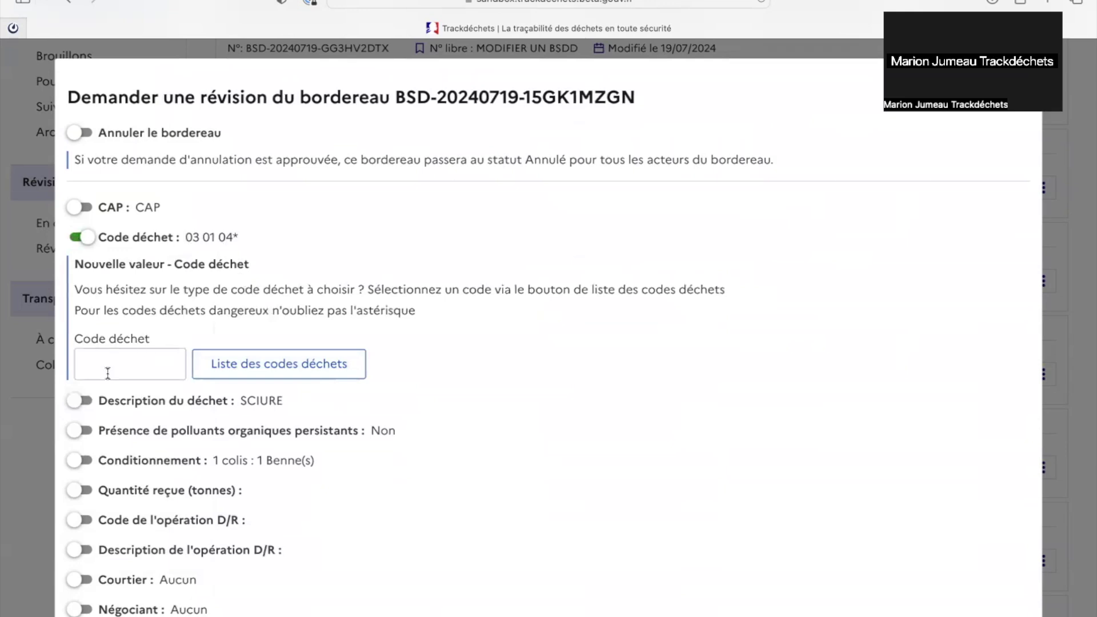
click(230, 371)
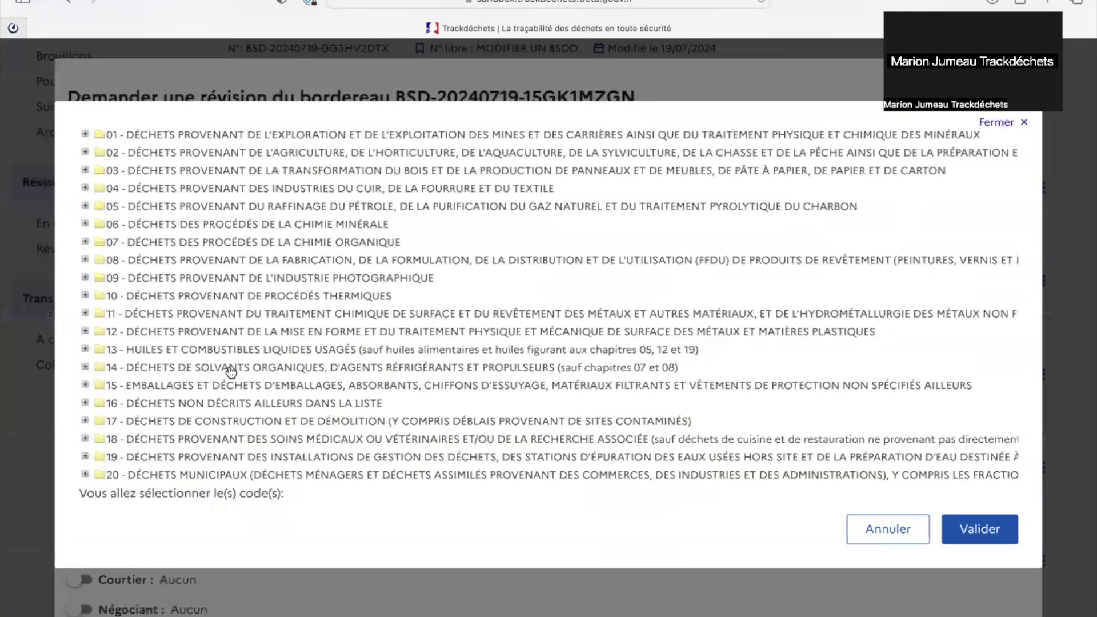
click(84, 224)
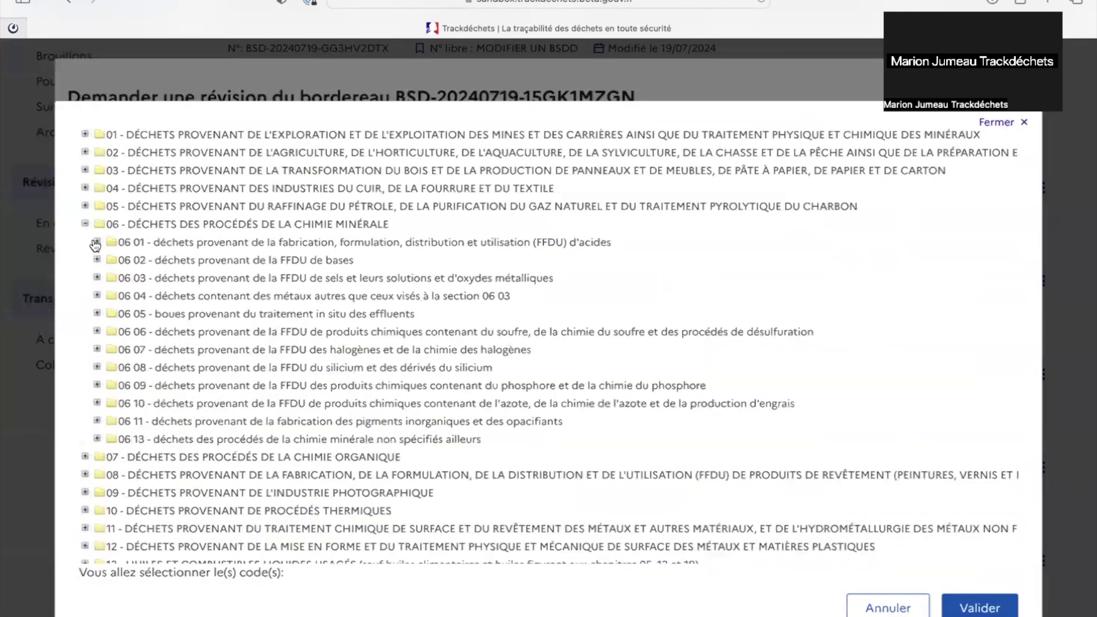
click(97, 242)
click(191, 261)
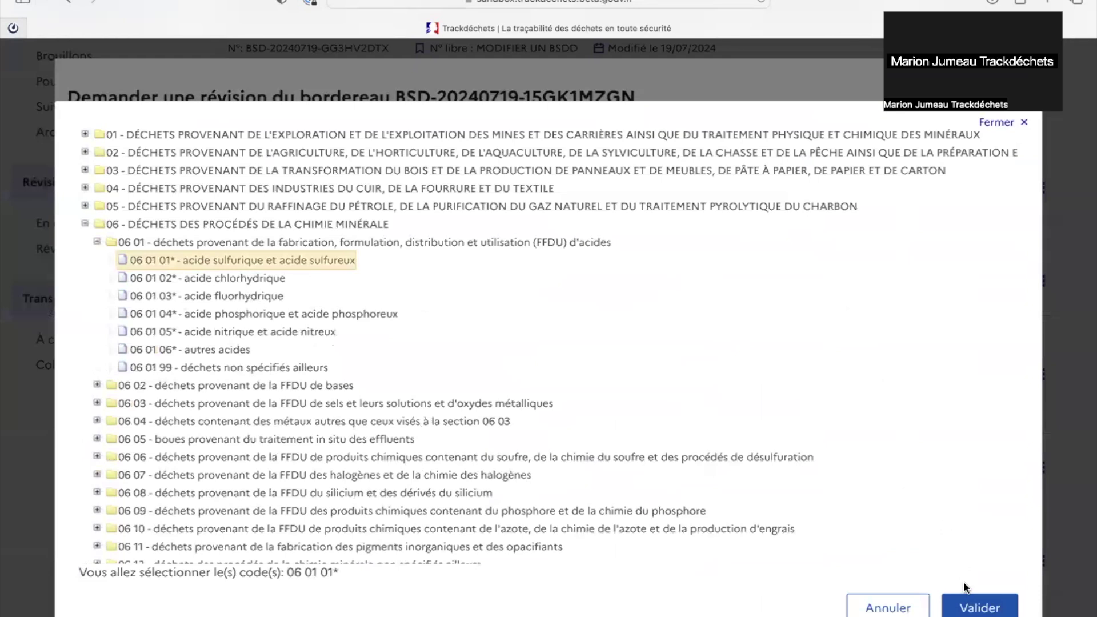
click(978, 603)
- Add the comment "Modification du code déchet" and send the revision request
scroll(229, 460, down, 5)
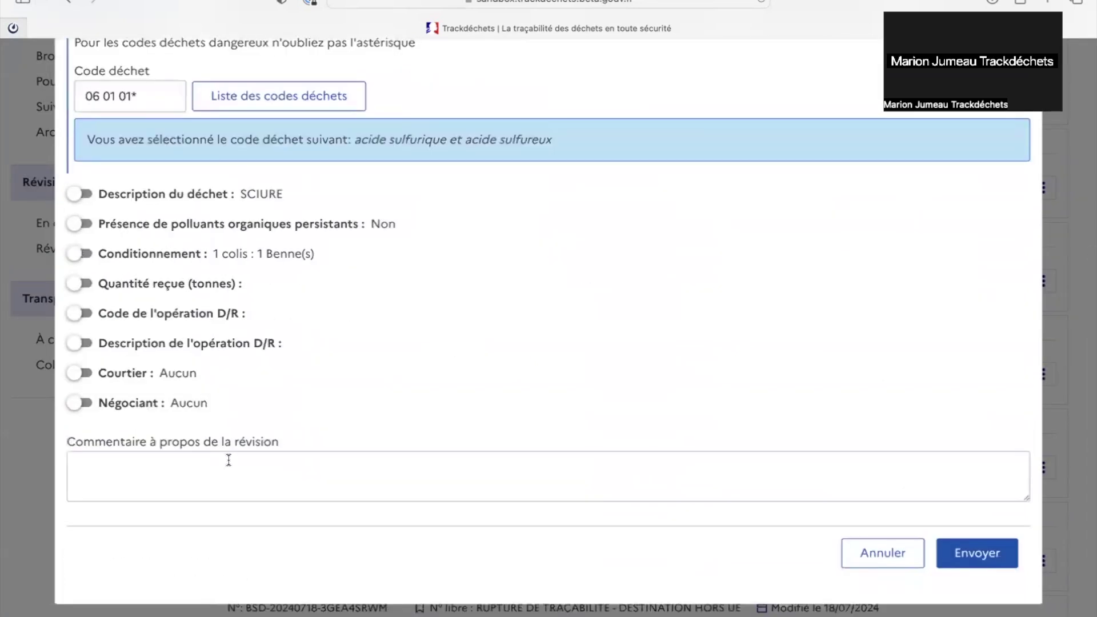
click(228, 460)
text(Modification du code déchet)
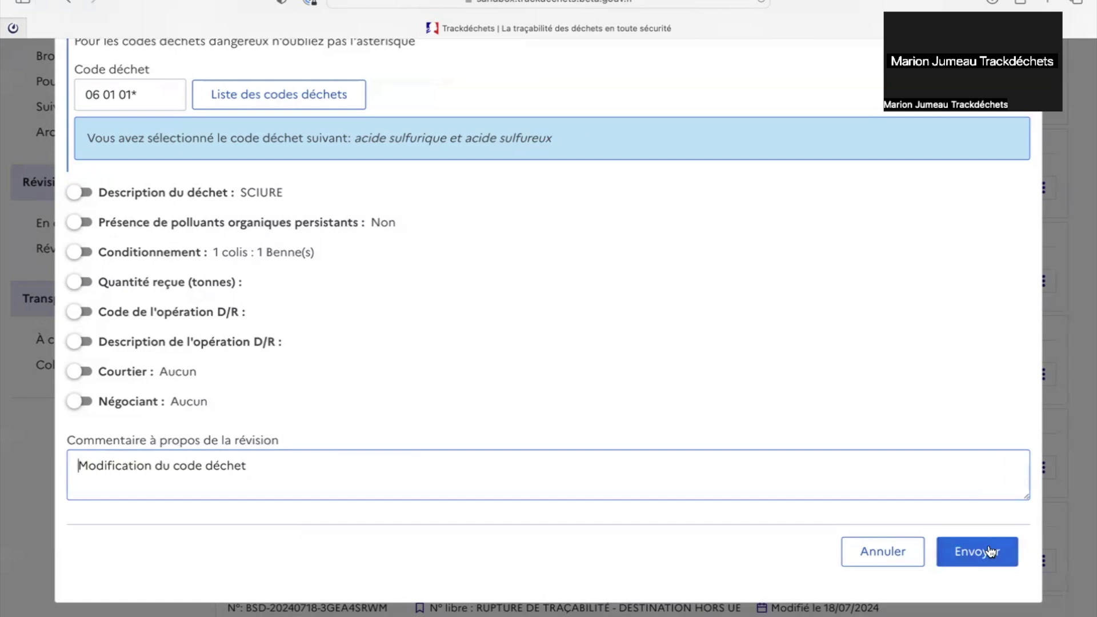
click(991, 551)
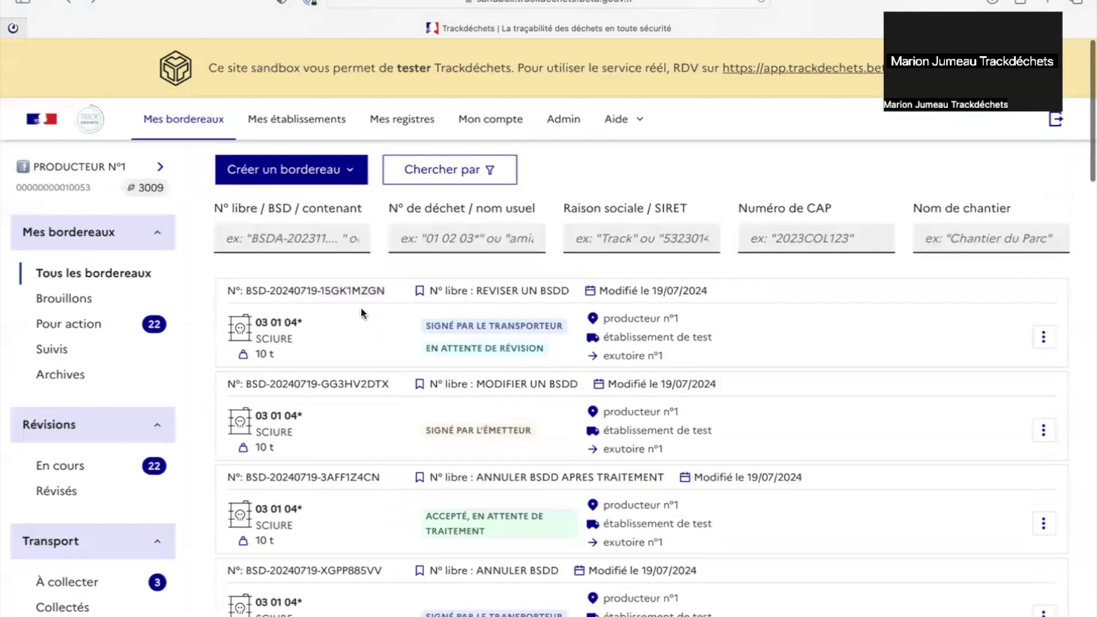
- Check the revision status of the REVISER UN BSDD bordereau and find it by its number among the ongoing revisions
drag(392, 290, 251, 290)
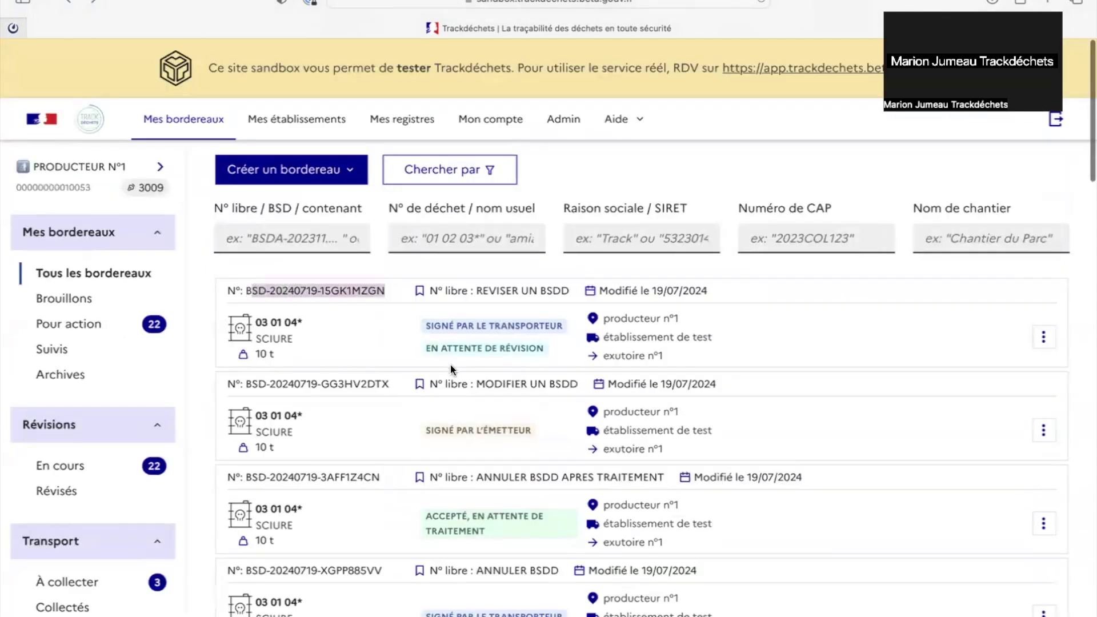
drag(422, 349, 551, 348)
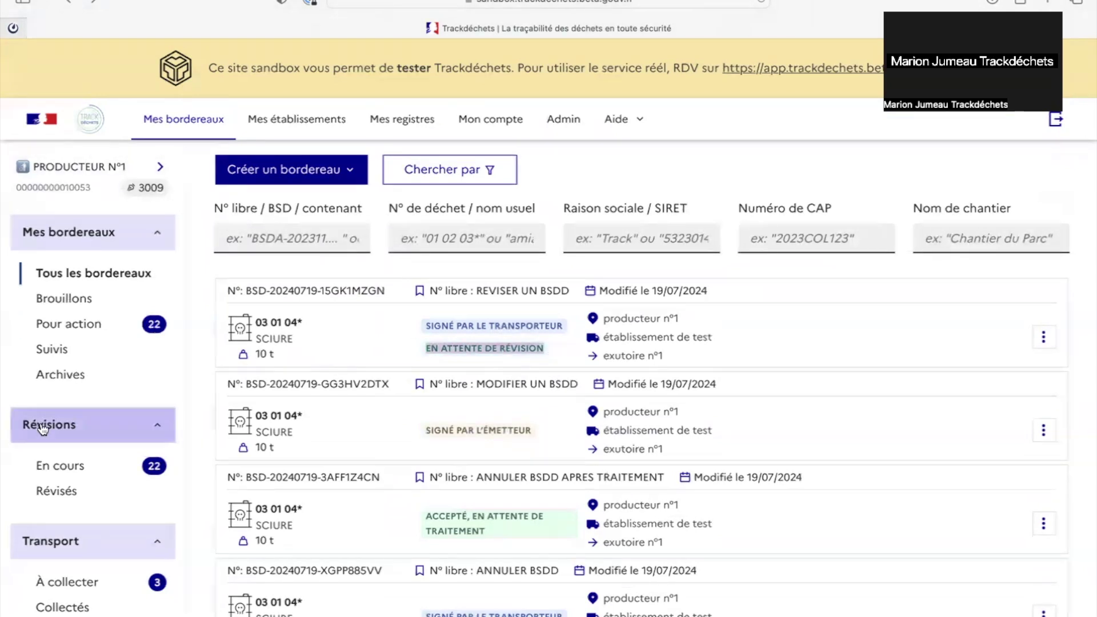
click(56, 468)
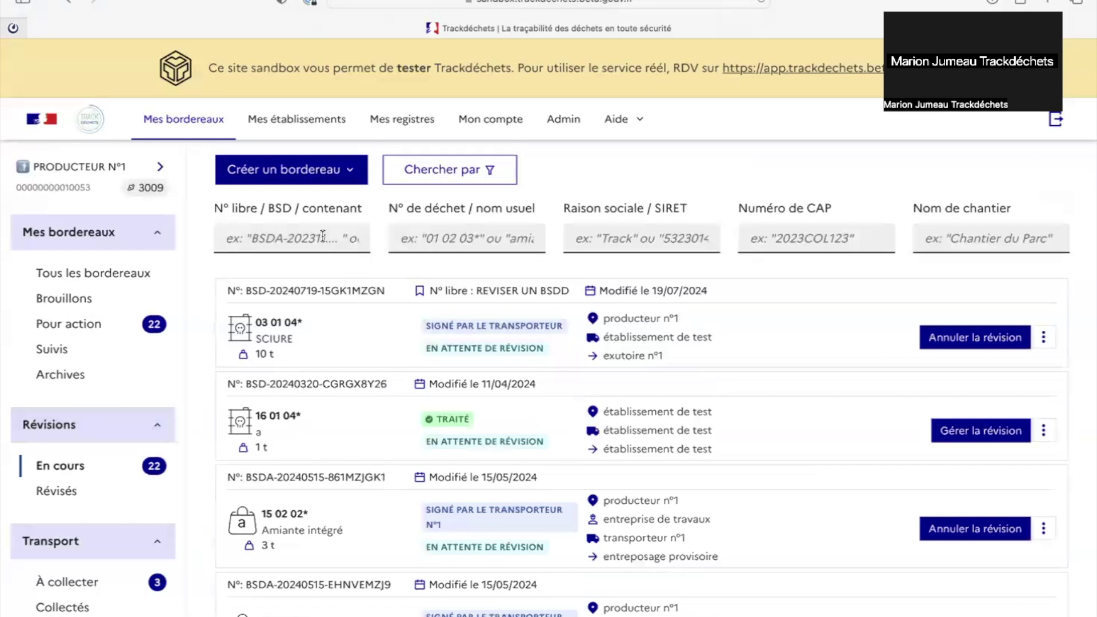
text(15GK1MZGN)
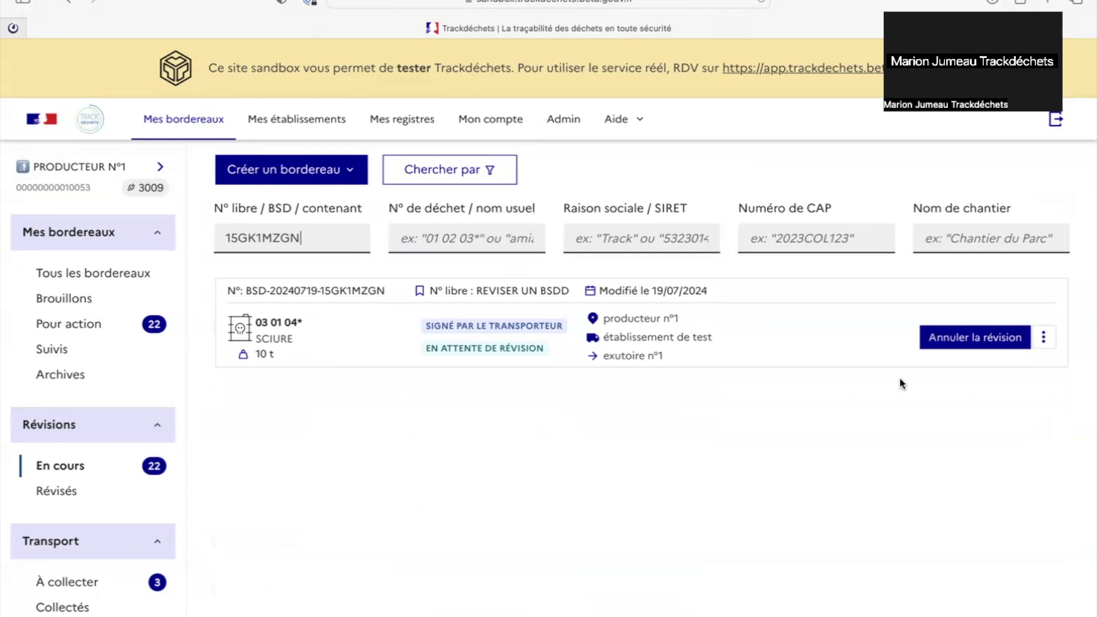
- Consult the pending revision of the REVISER UN BSDD bordereau, examining the old and new waste codes and the requester
click(960, 339)
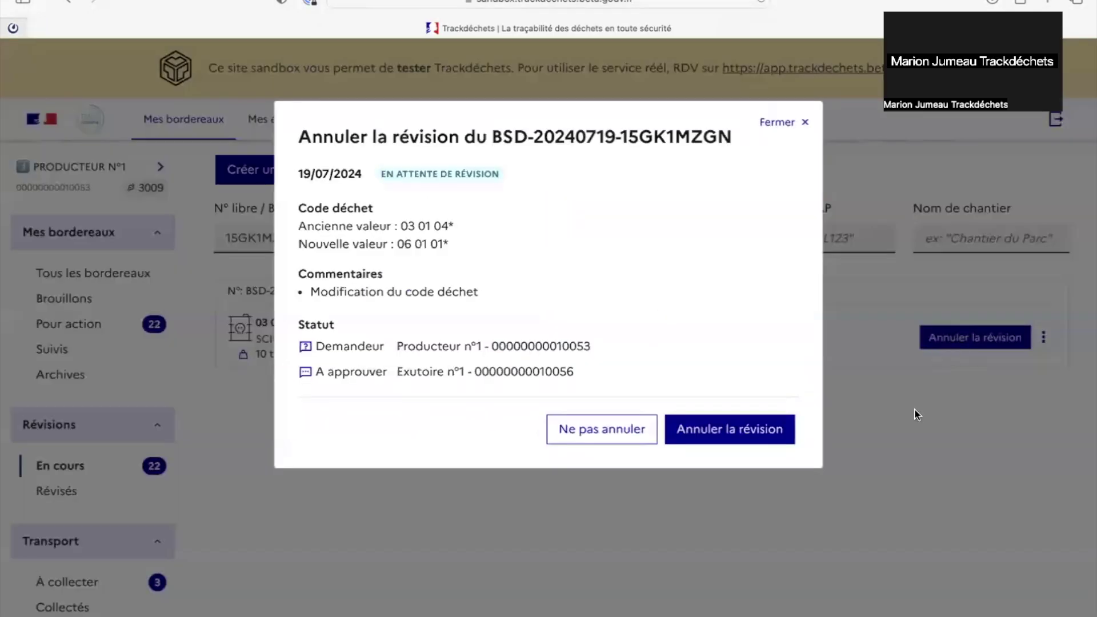
click(917, 413)
click(1043, 339)
click(1048, 376)
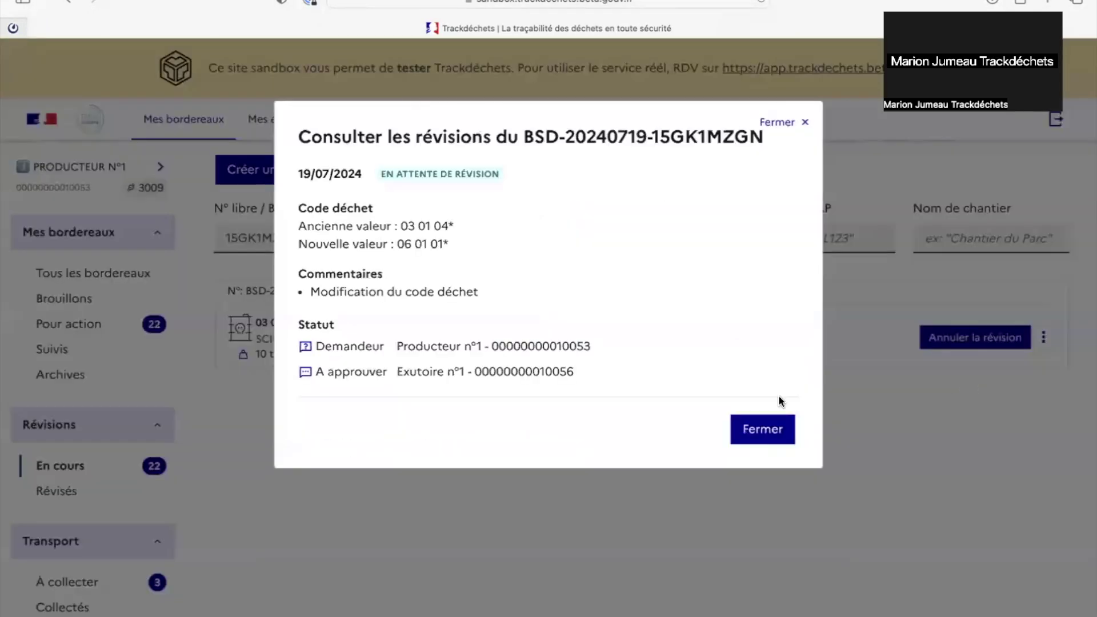
drag(298, 226, 454, 226)
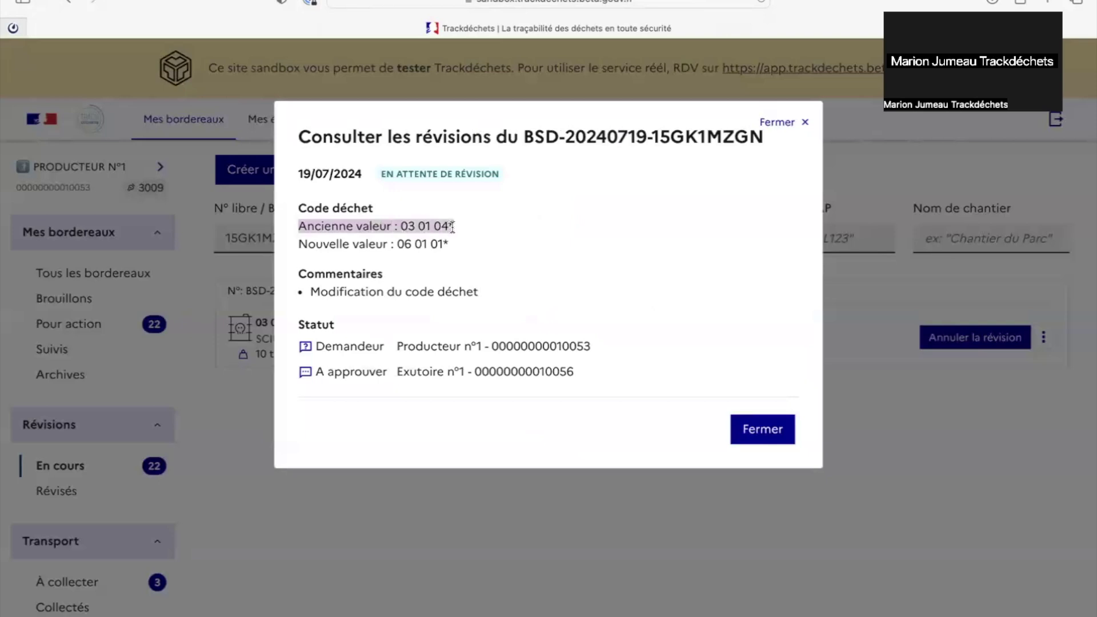
drag(298, 244, 457, 248)
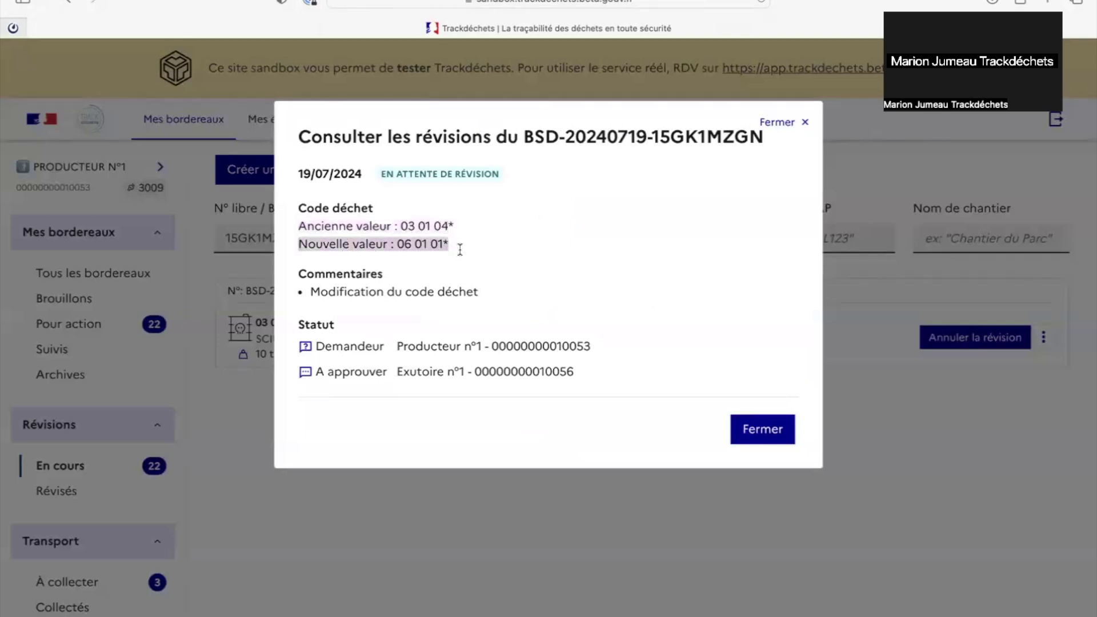
triple_click(412, 349)
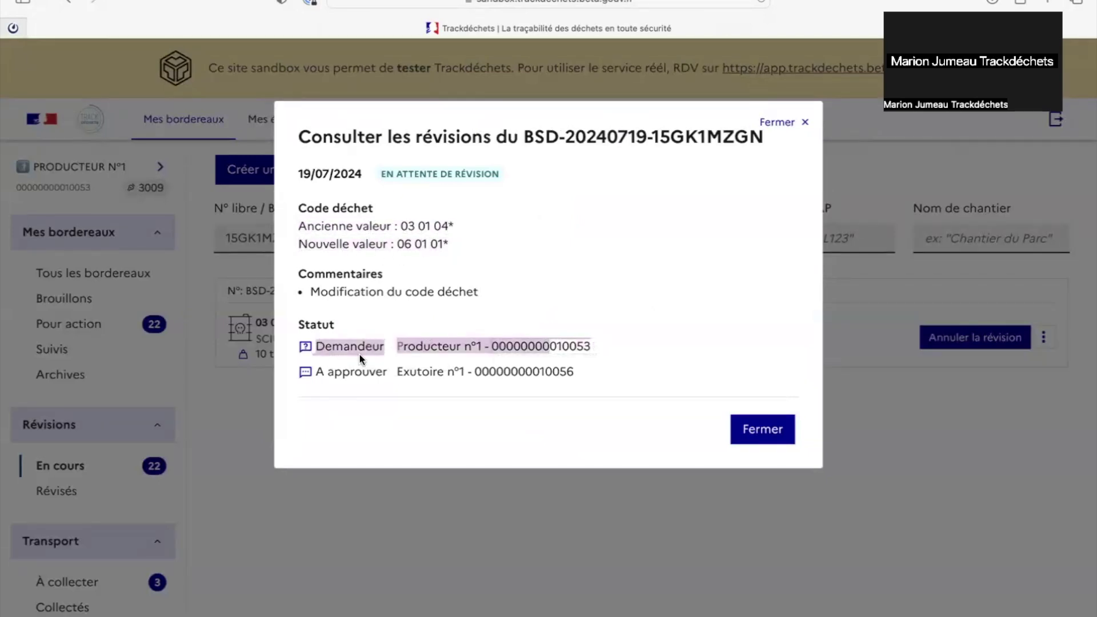
click(359, 349)
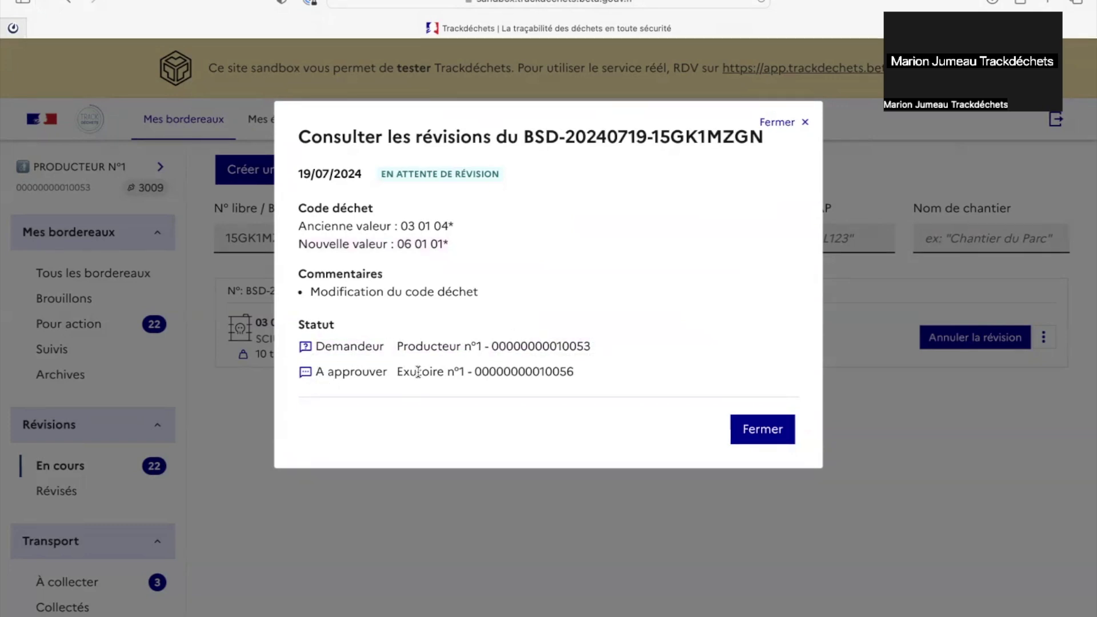
- Copy the approver's SIRET from the revision details and use it to switch to the EXUTOIRE N°1 establishment
double_click(533, 371)
key(ctrl+c)
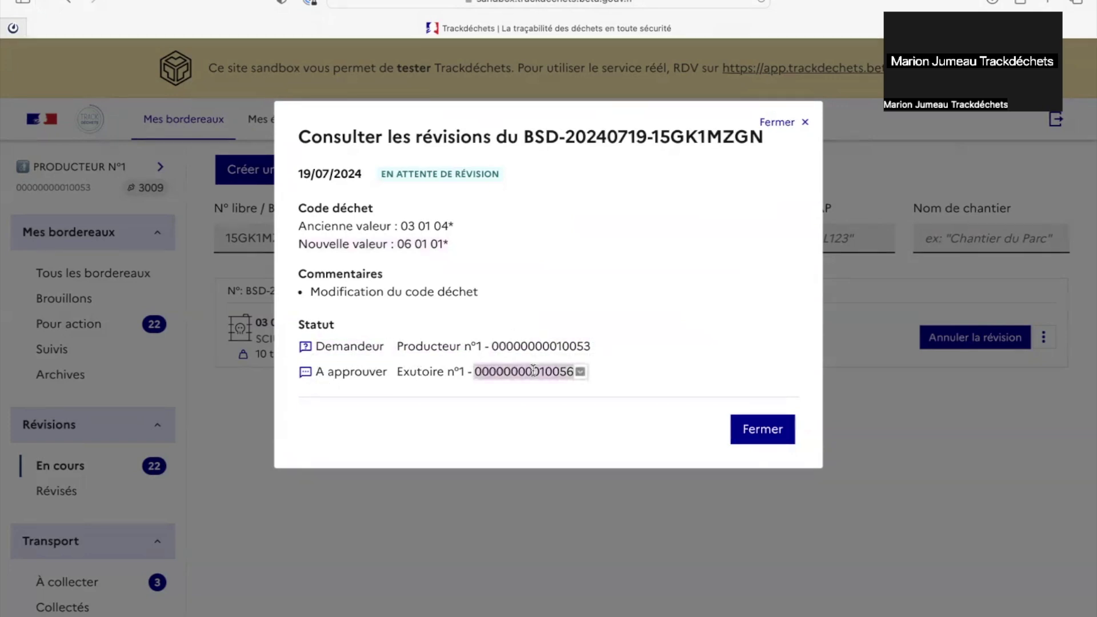
click(766, 431)
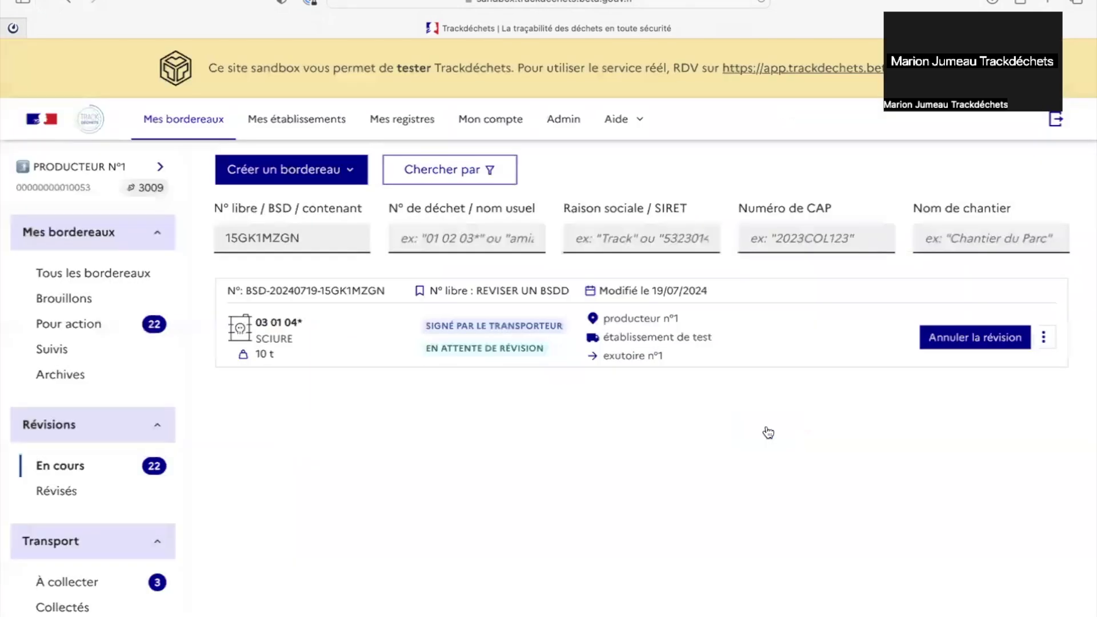
click(56, 171)
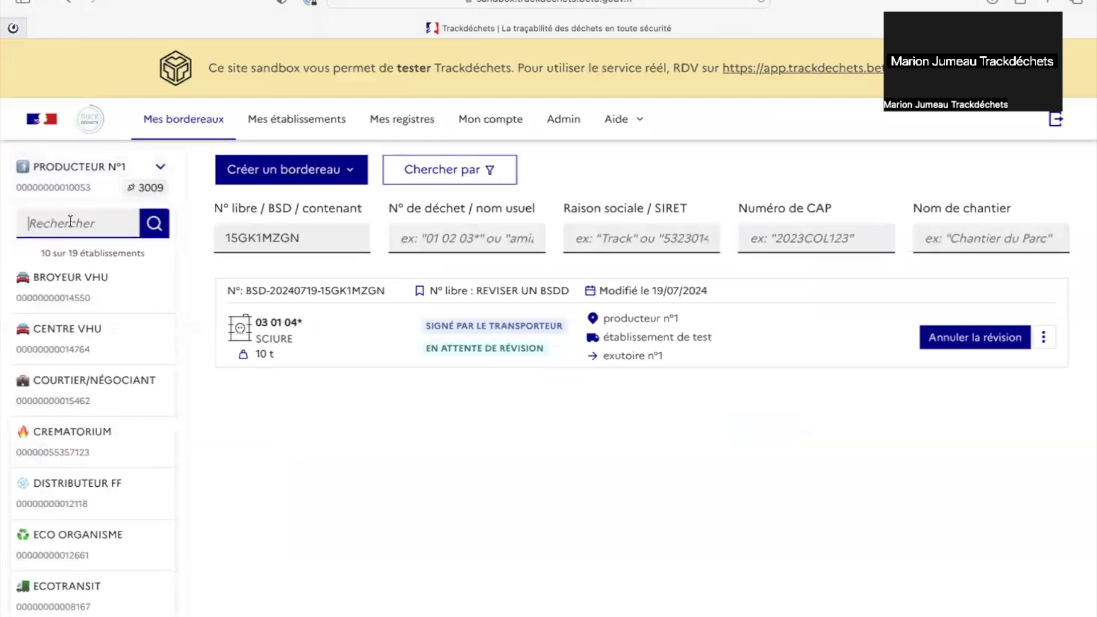
key(ctrl+v)
key(Return)
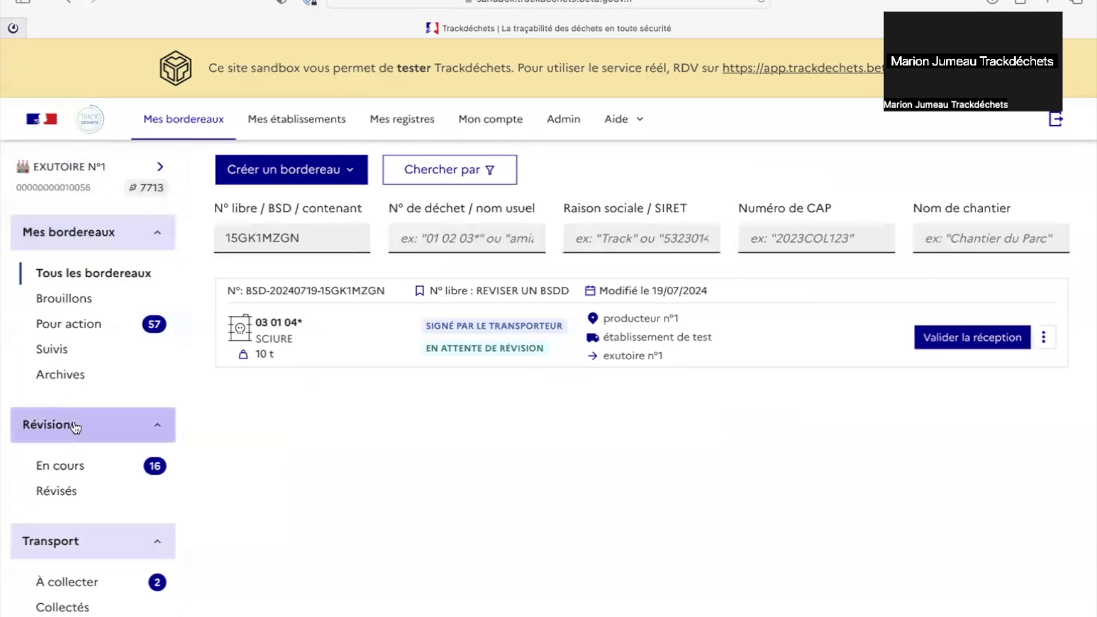
- Approve the pending revision of the REVISER UN BSDD bordereau from the ongoing revisions of EXUTOIRE N°1
click(75, 463)
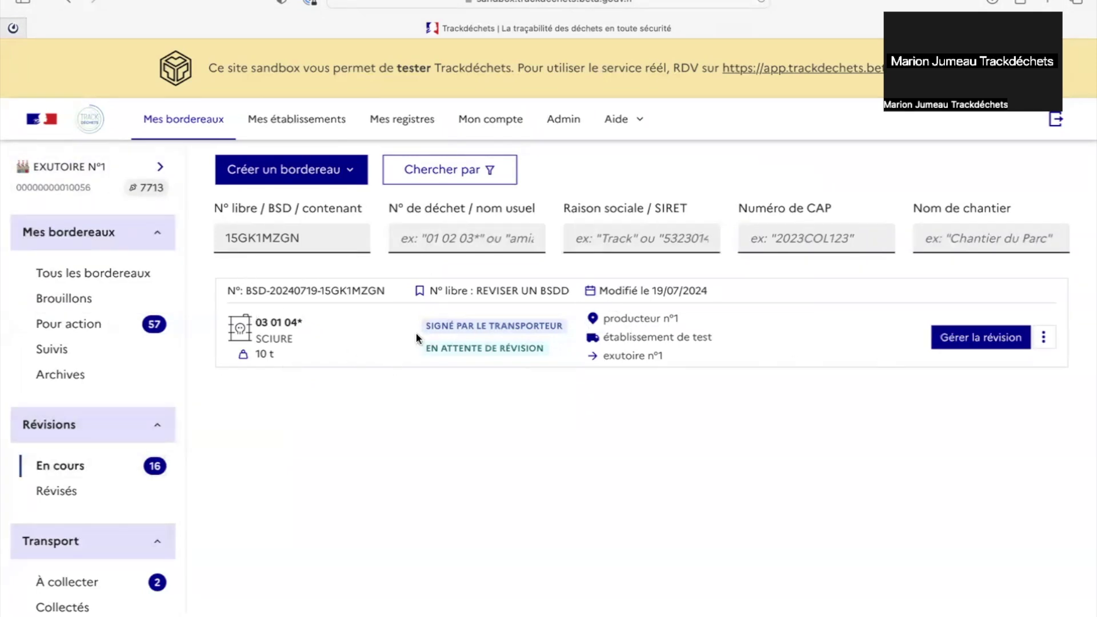
click(975, 339)
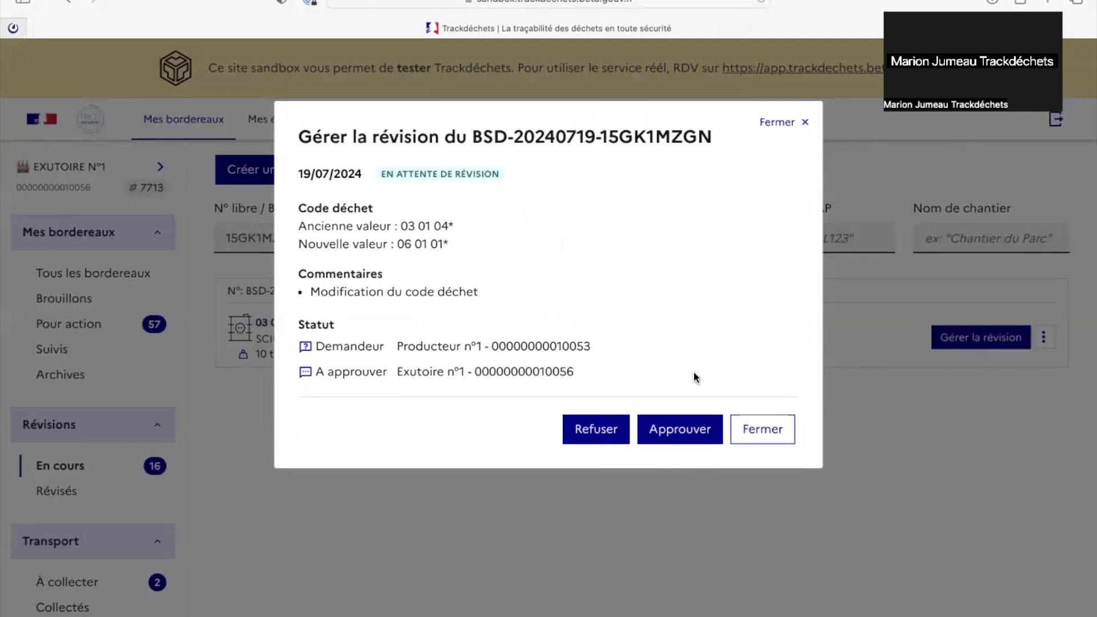
click(676, 429)
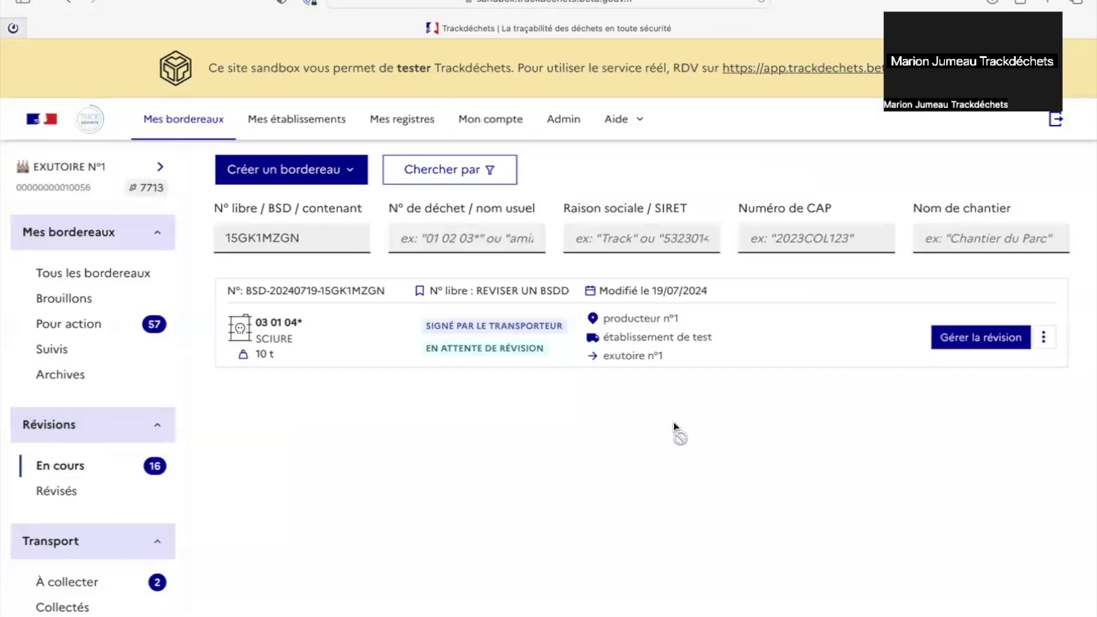
- Return to all bordereaux and check the waste code in the overview of the REVISER UN BSDD bordereau
click(135, 277)
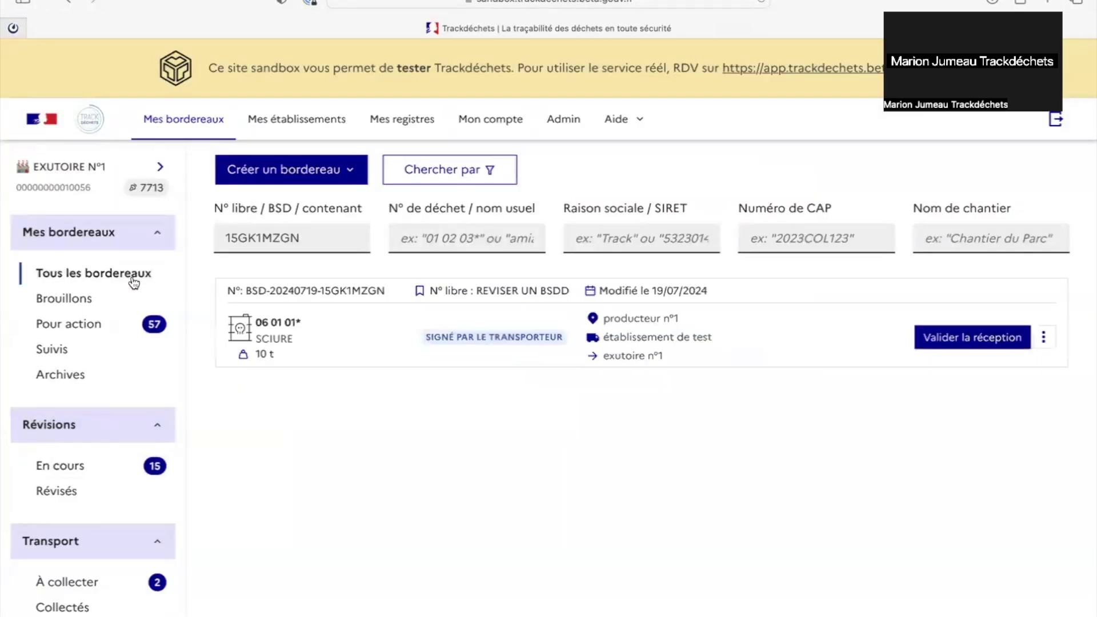
click(1044, 339)
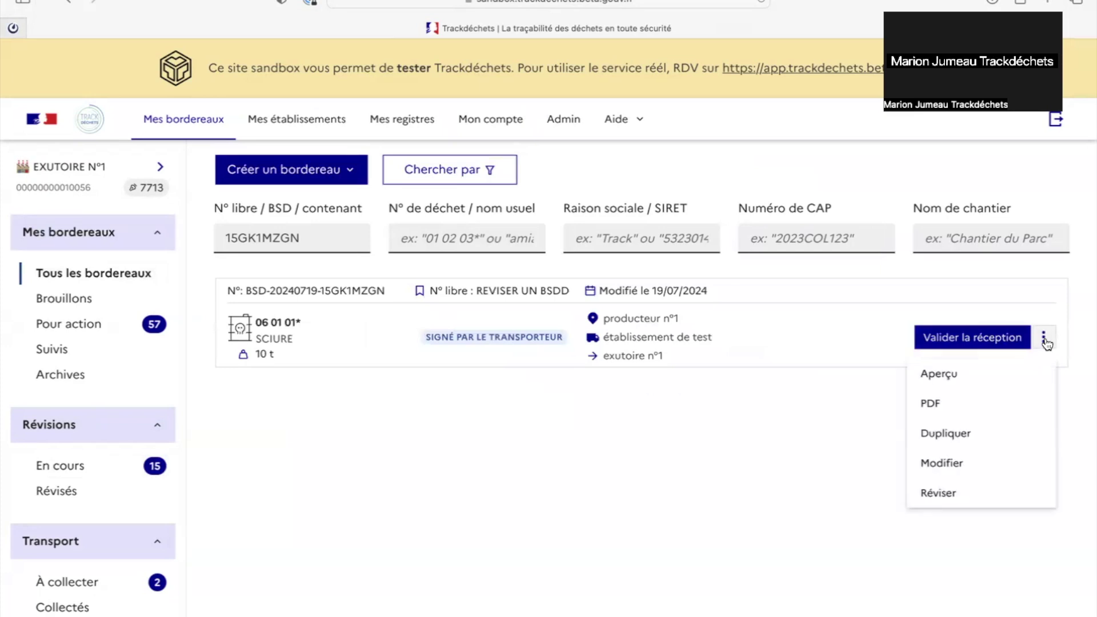
click(938, 376)
drag(260, 198, 201, 197)
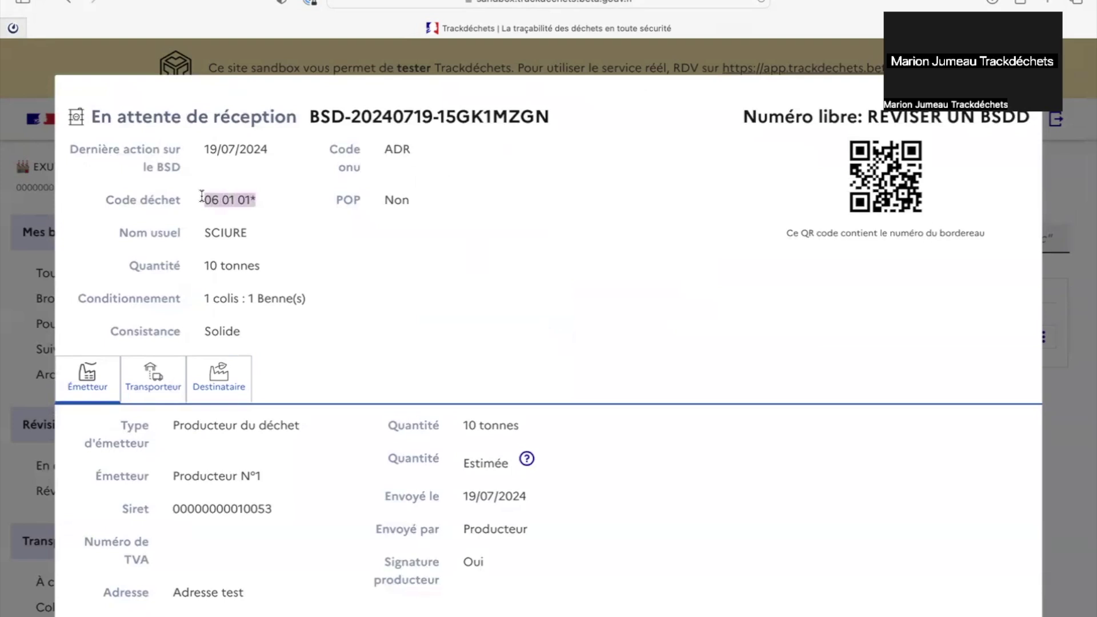
key(Escape)
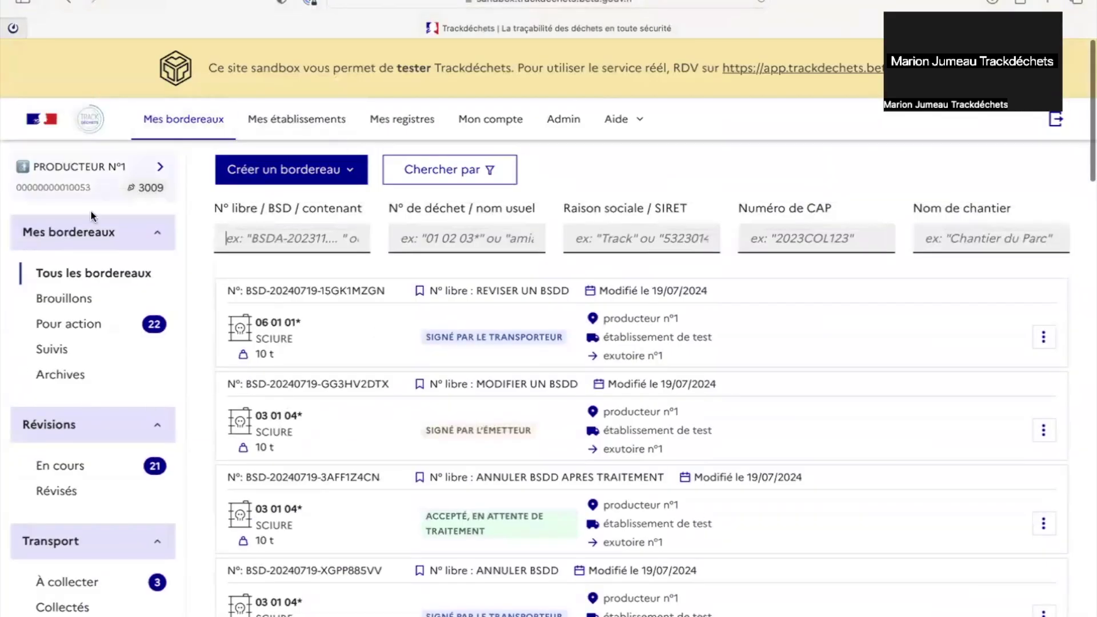
- Open a revision request for the ANNULER BSDD bordereau signed by the transporter
scroll(397, 366, down, 3)
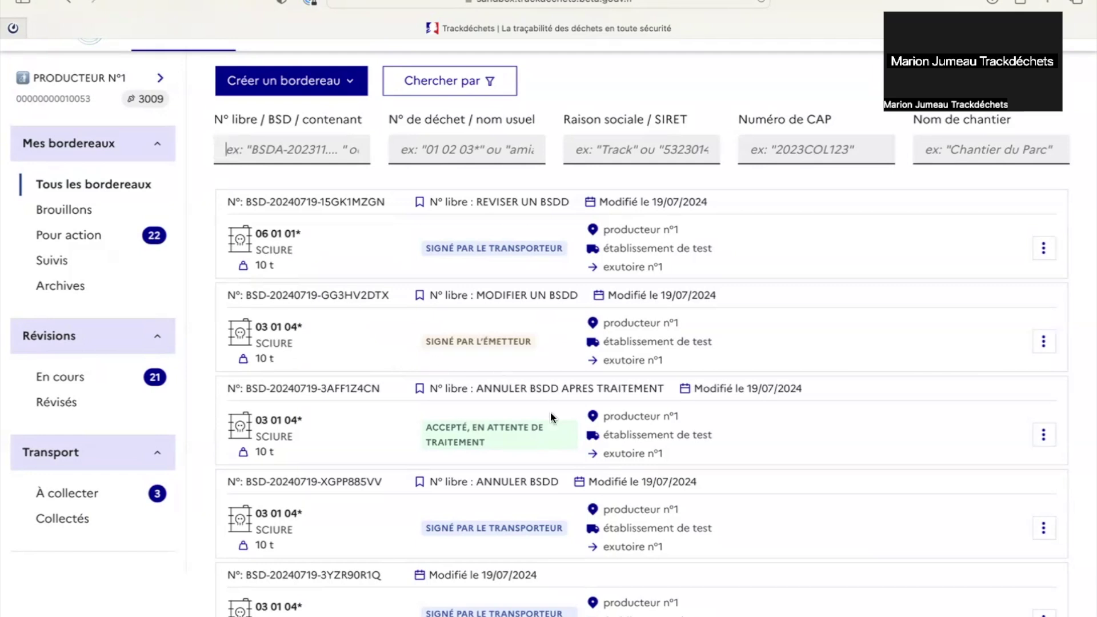
scroll(551, 412, down, 2)
drag(245, 454, 400, 453)
drag(423, 501, 564, 501)
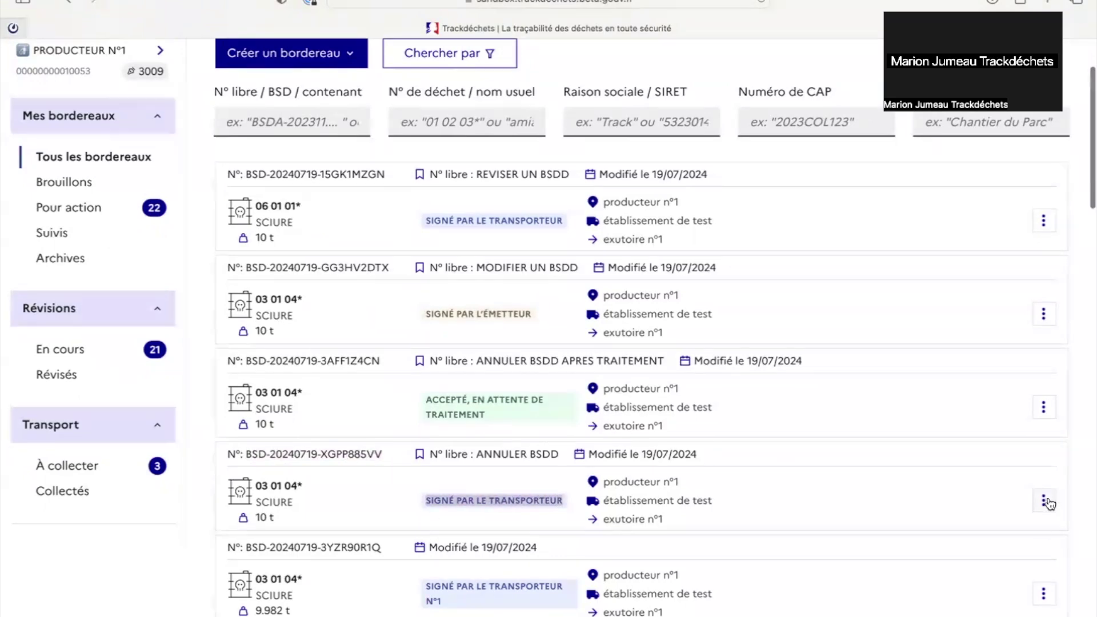
click(1044, 501)
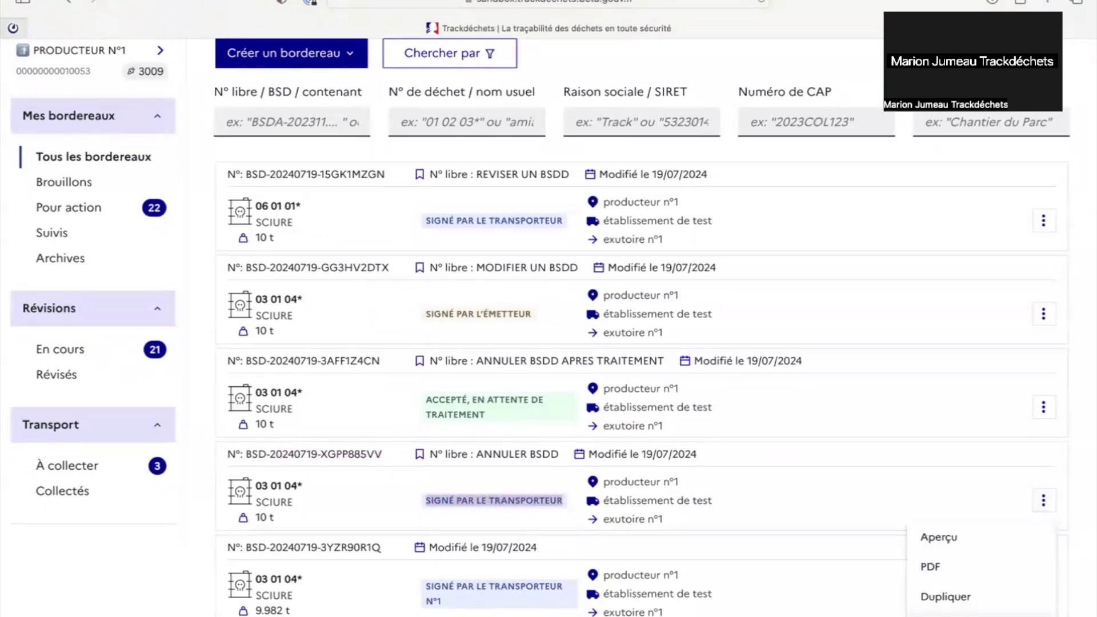
click(942, 615)
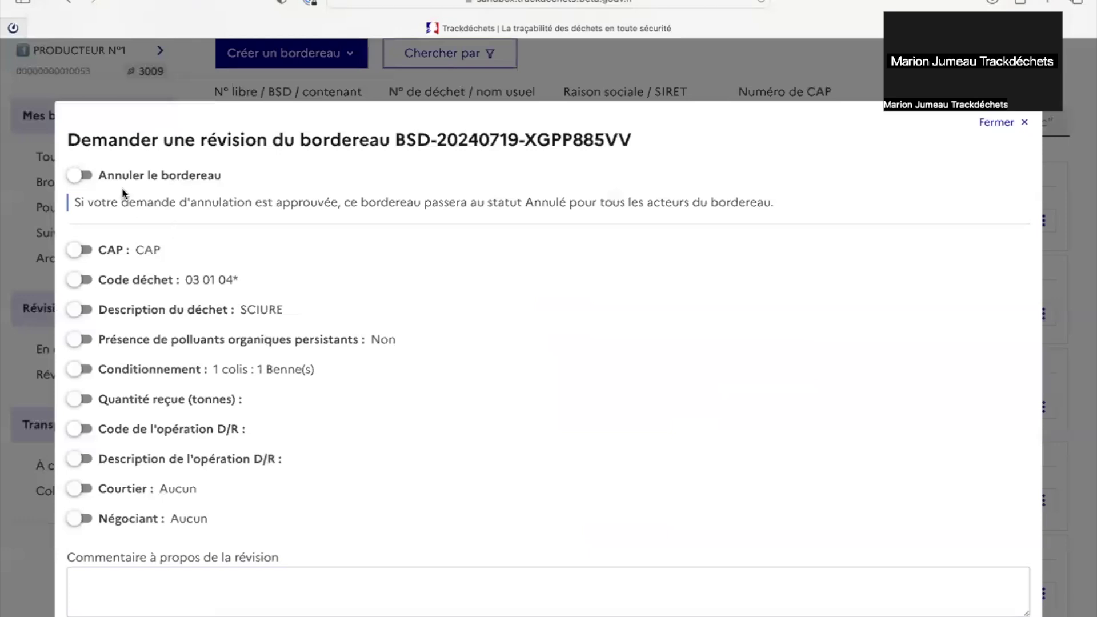
- Request cancellation of the bordereau with the comment "Doublon du bordereau référence." and send the revision request
drag(103, 176, 220, 170)
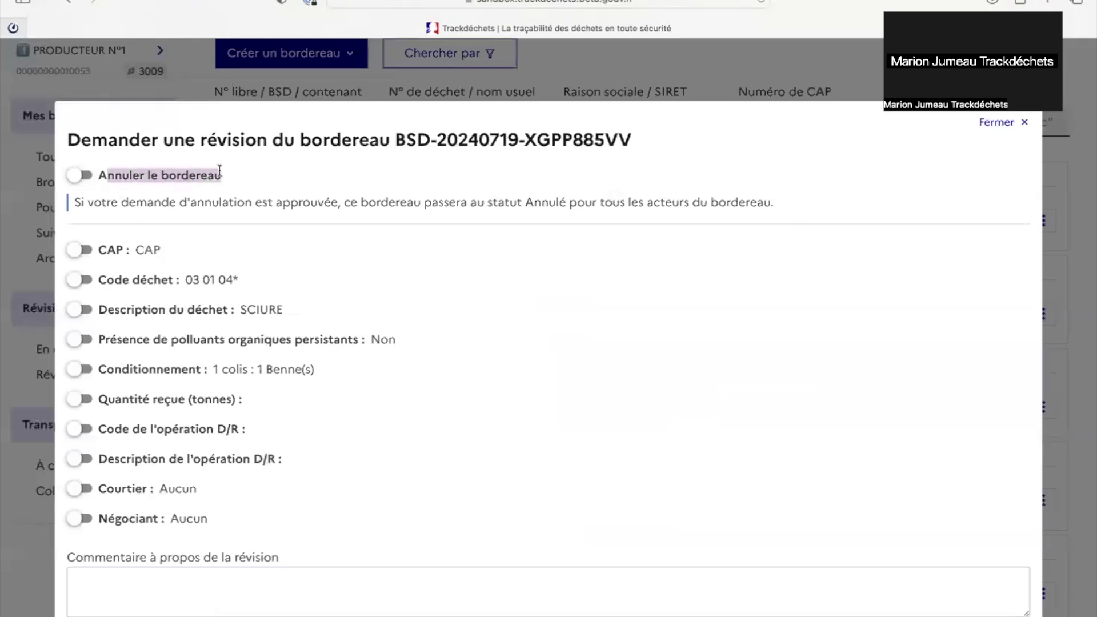
click(73, 176)
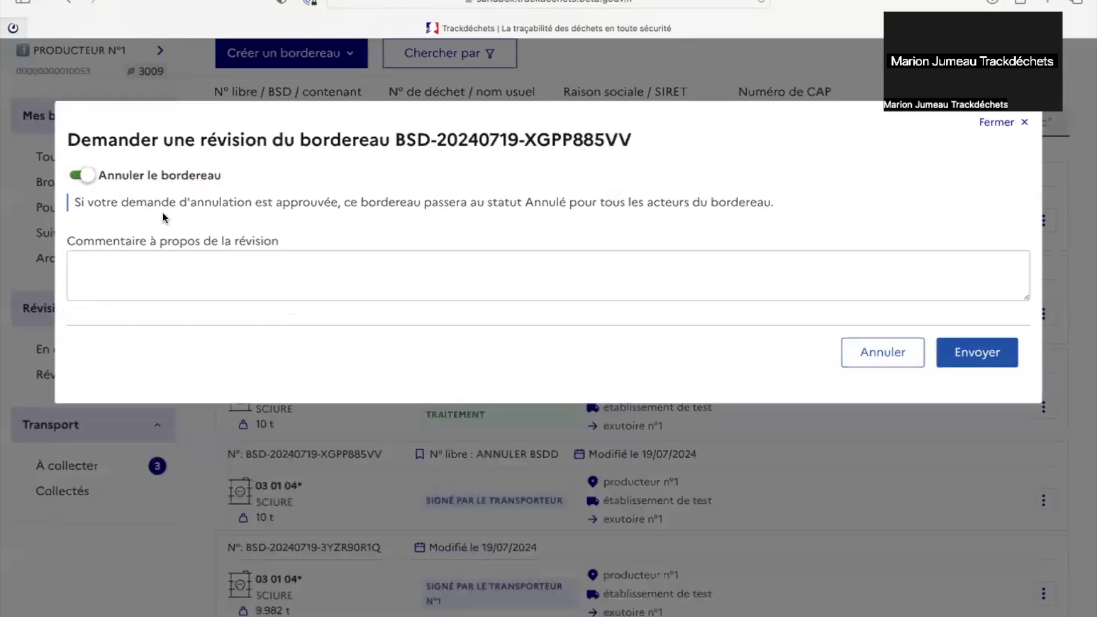
click(197, 272)
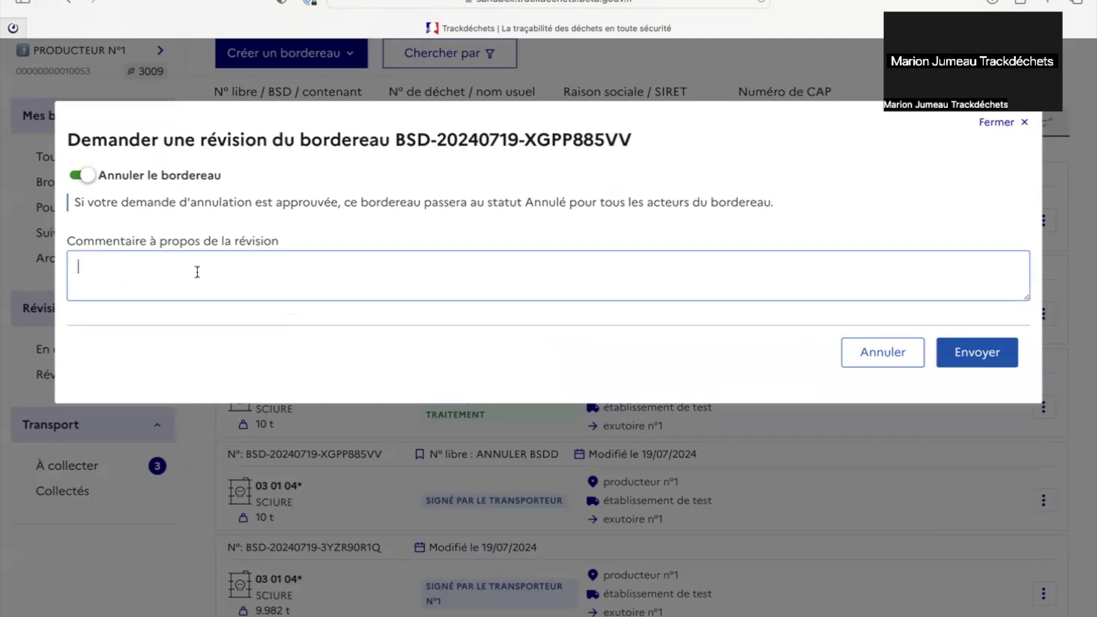
text(Doublon du bordereau )
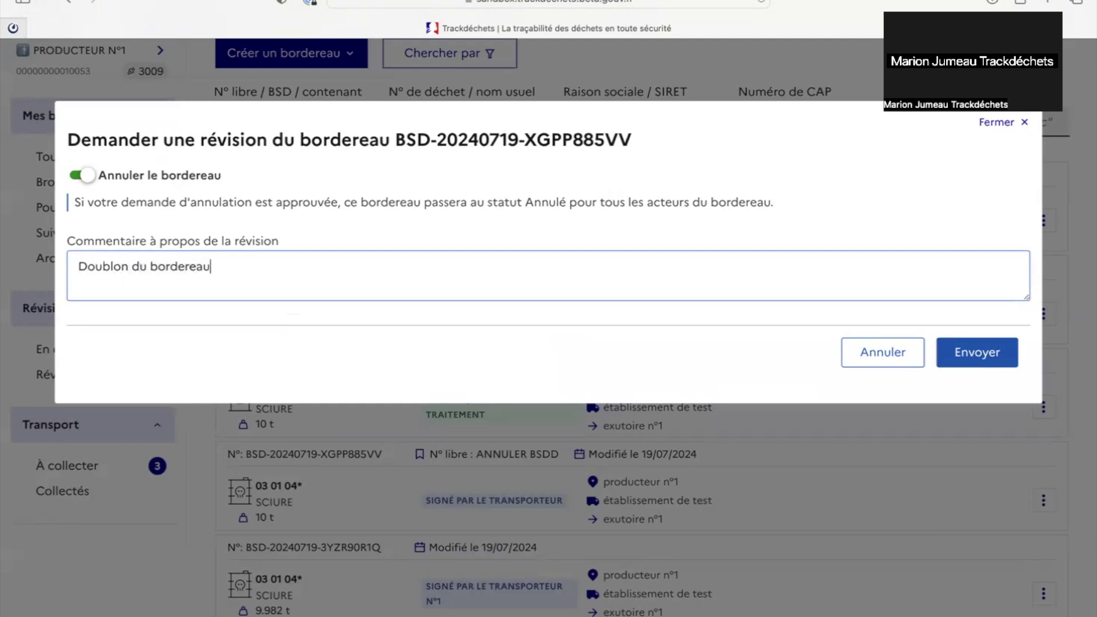
text(référence.)
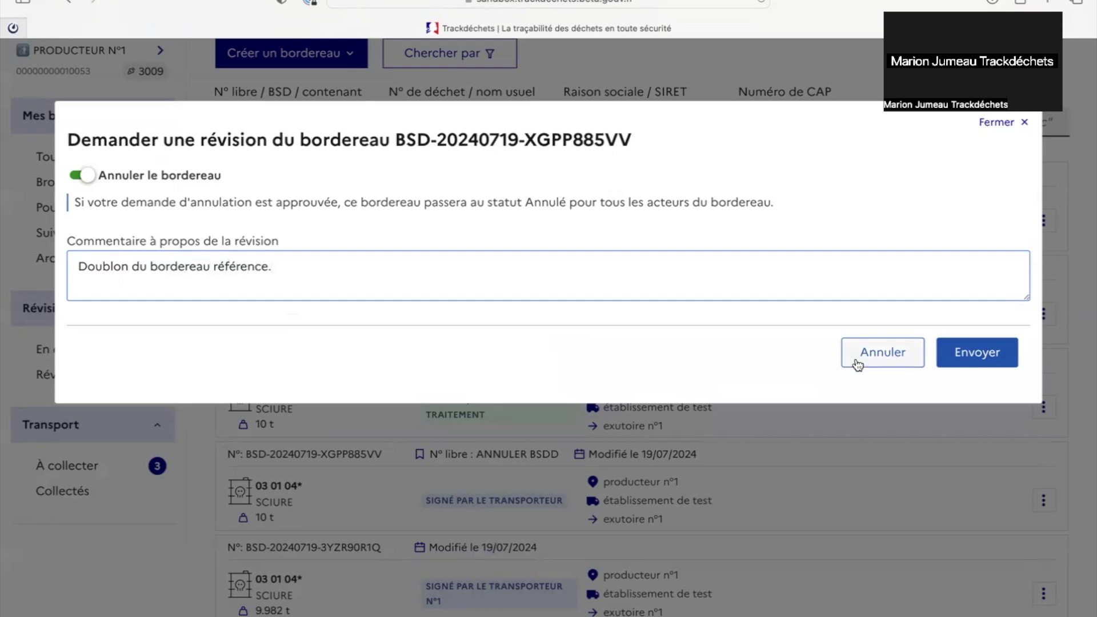
click(994, 358)
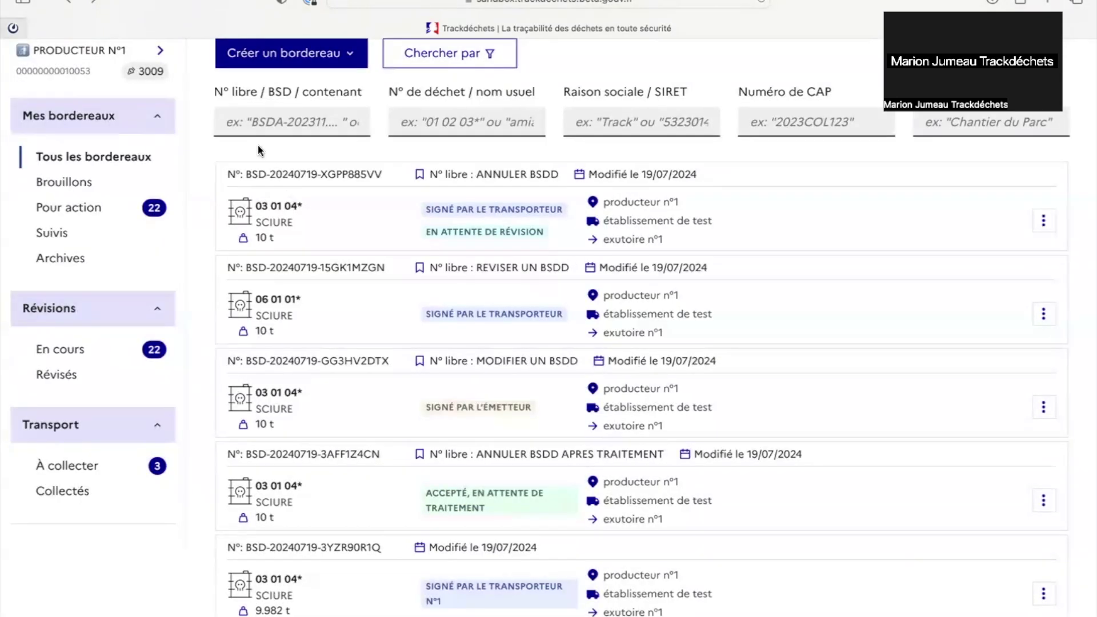
- Consult the pending cancellation request of the ANNULER BSDD bordereau among the ongoing revisions, checking the requester and comment
click(56, 359)
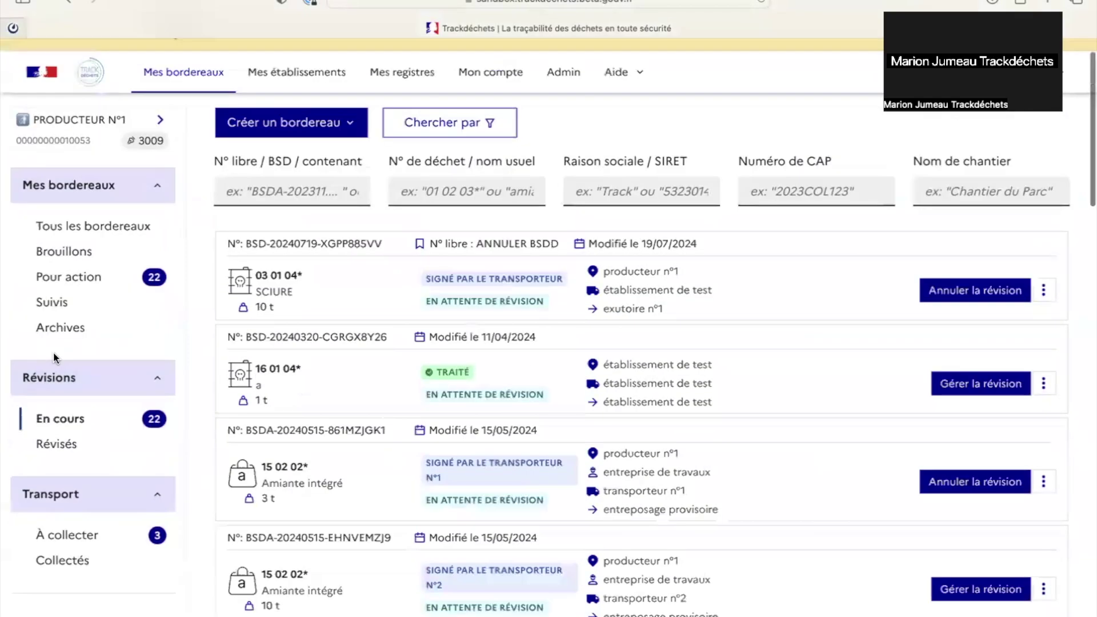
double_click(358, 244)
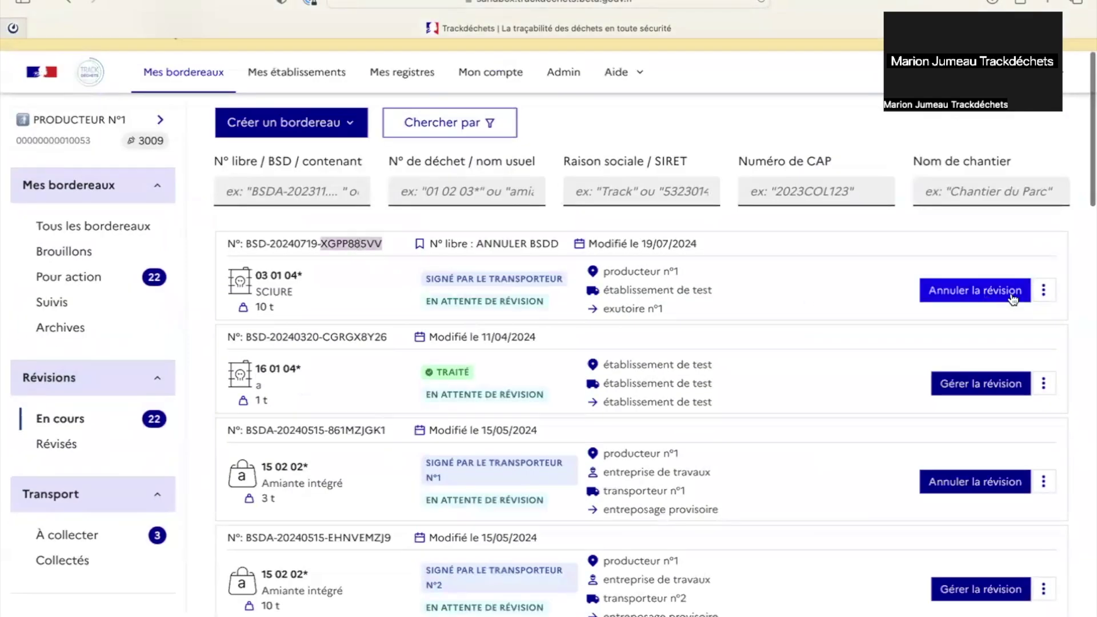
click(1043, 291)
click(946, 331)
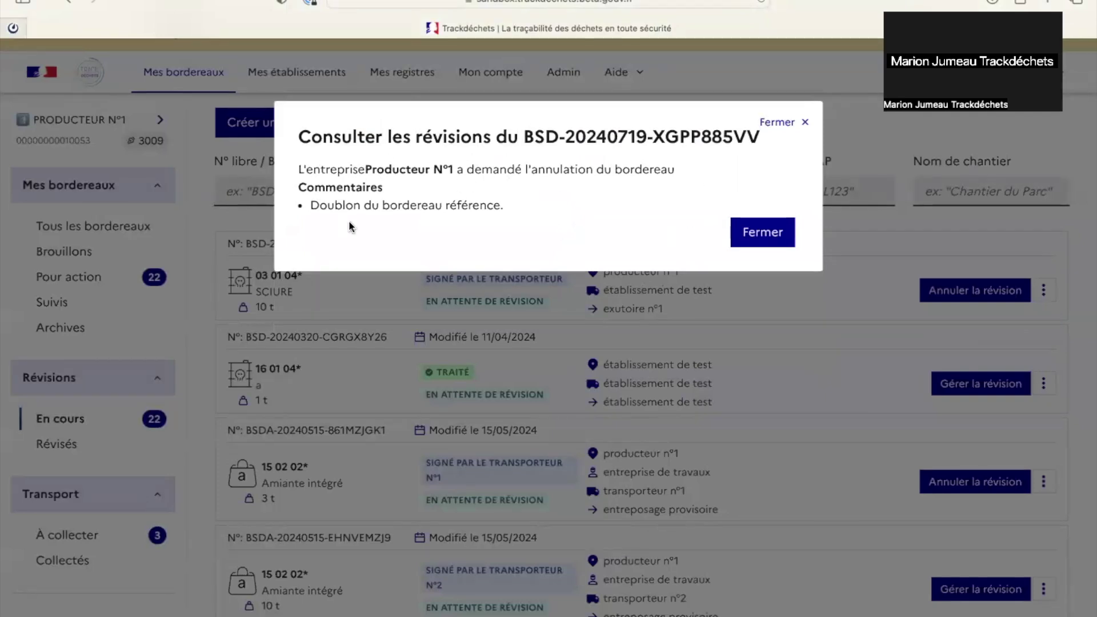
click(763, 232)
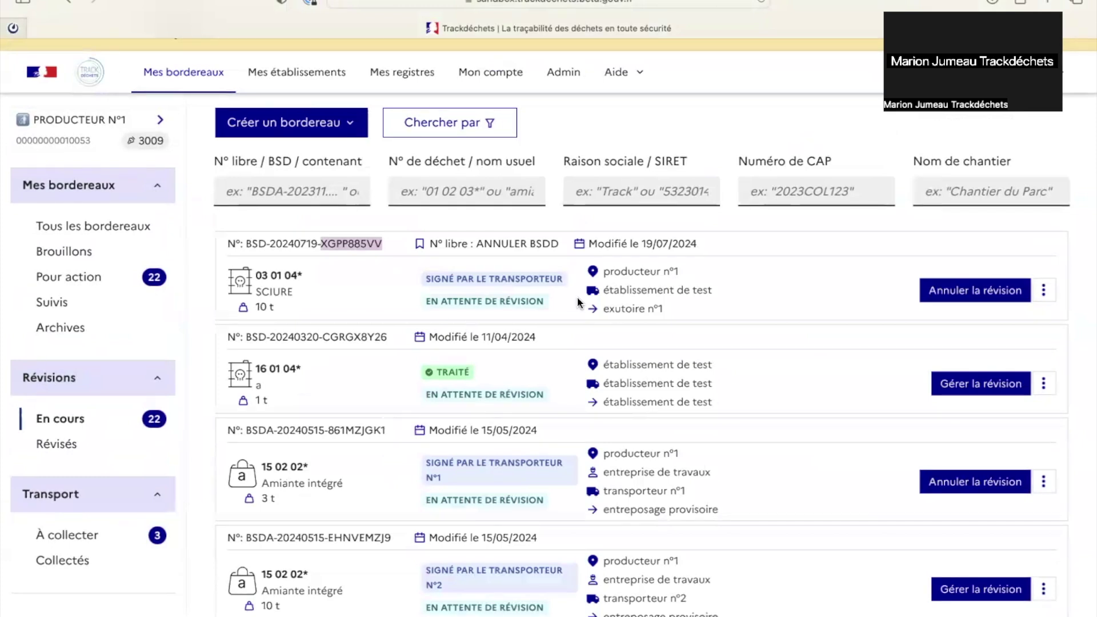
- Search the establishments for "exutoi" and switch to EXUTOIRE N°1
click(73, 127)
text(exutoi)
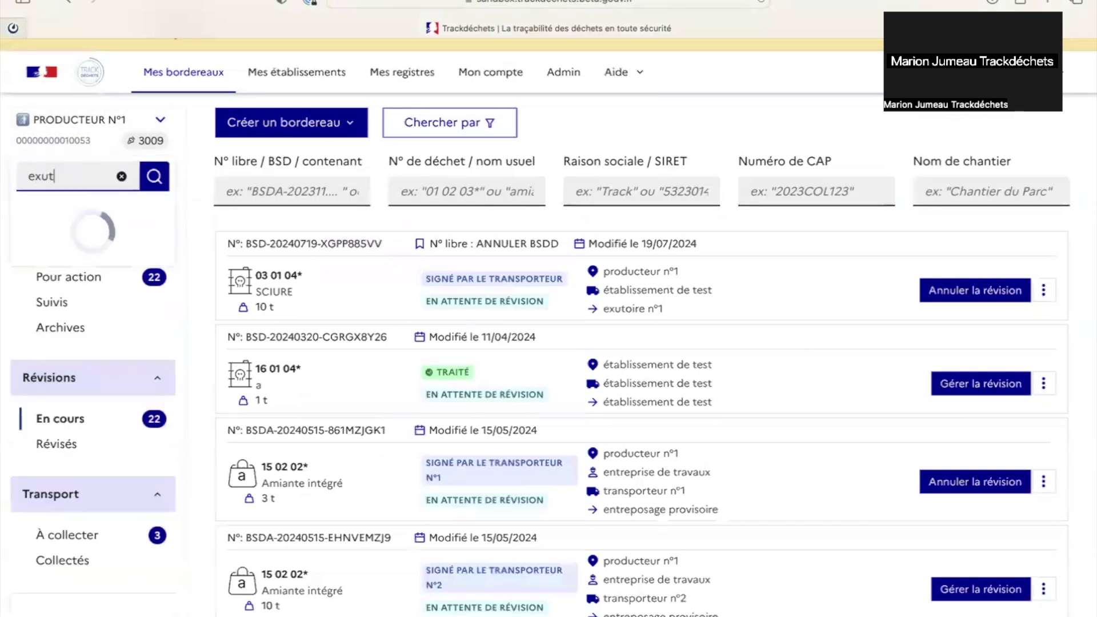
key(Return)
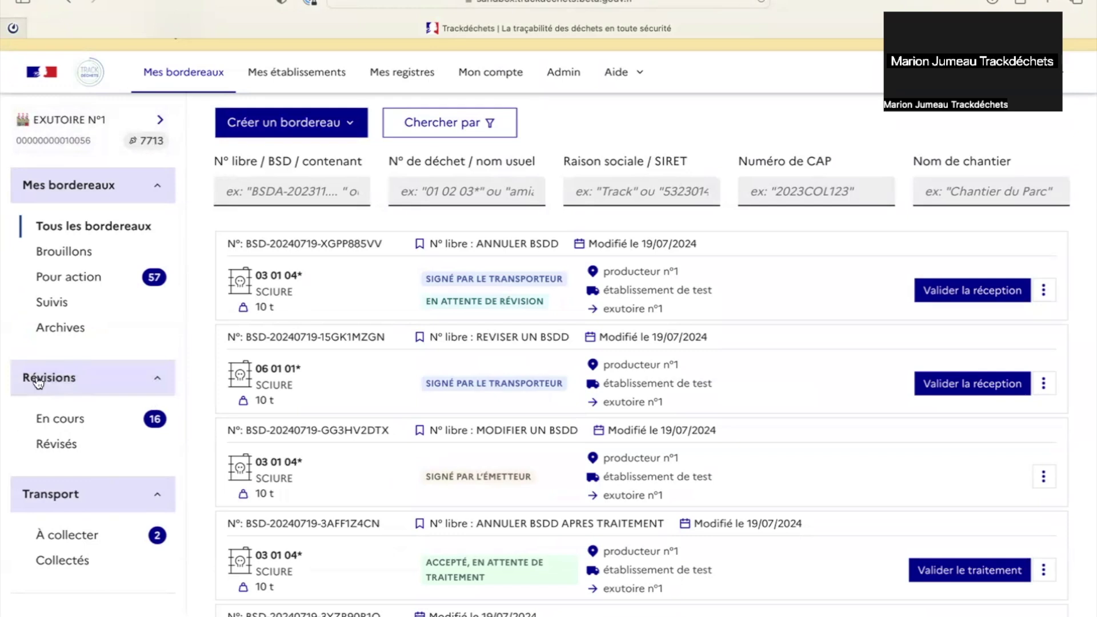
- Approve the pending cancellation of the ANNULER BSDD bordereau from the ongoing revisions and check its status in the archives
click(64, 419)
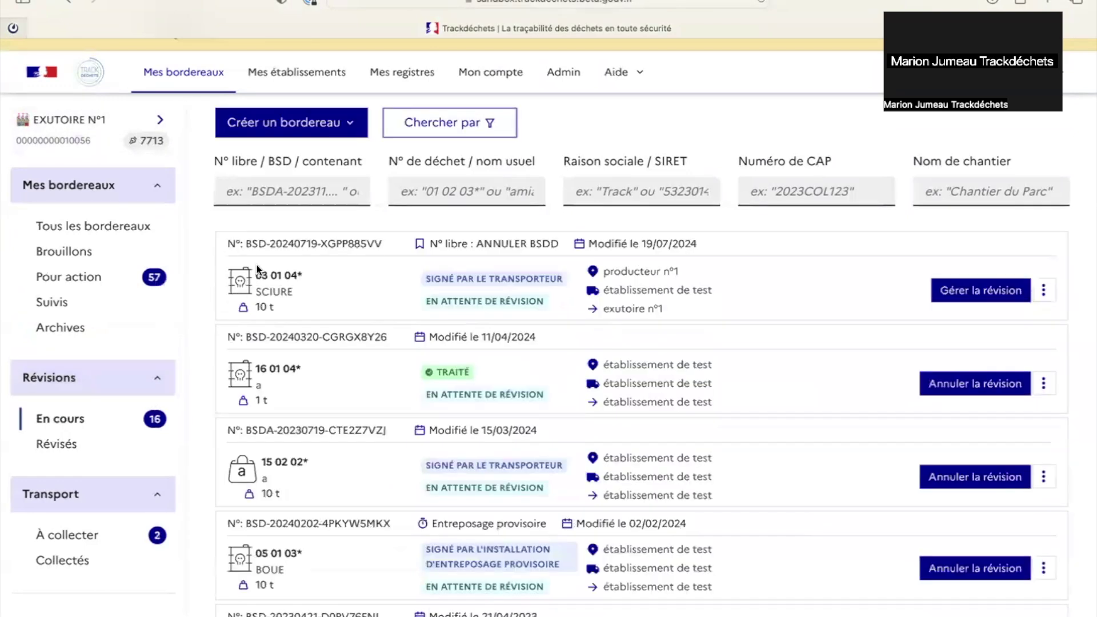
drag(257, 244, 389, 250)
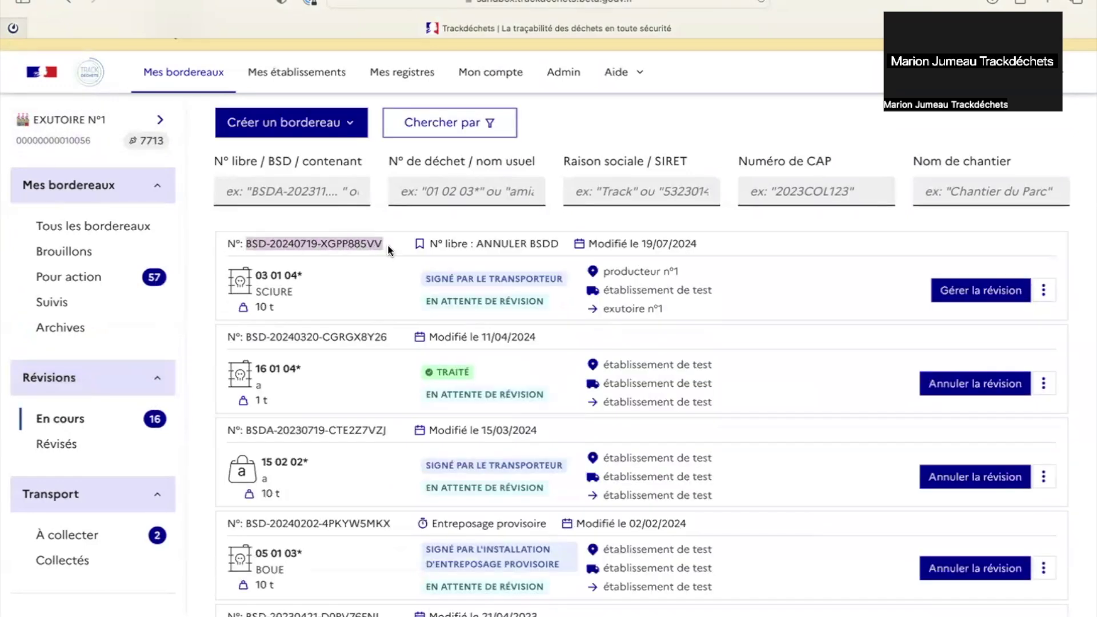
click(980, 294)
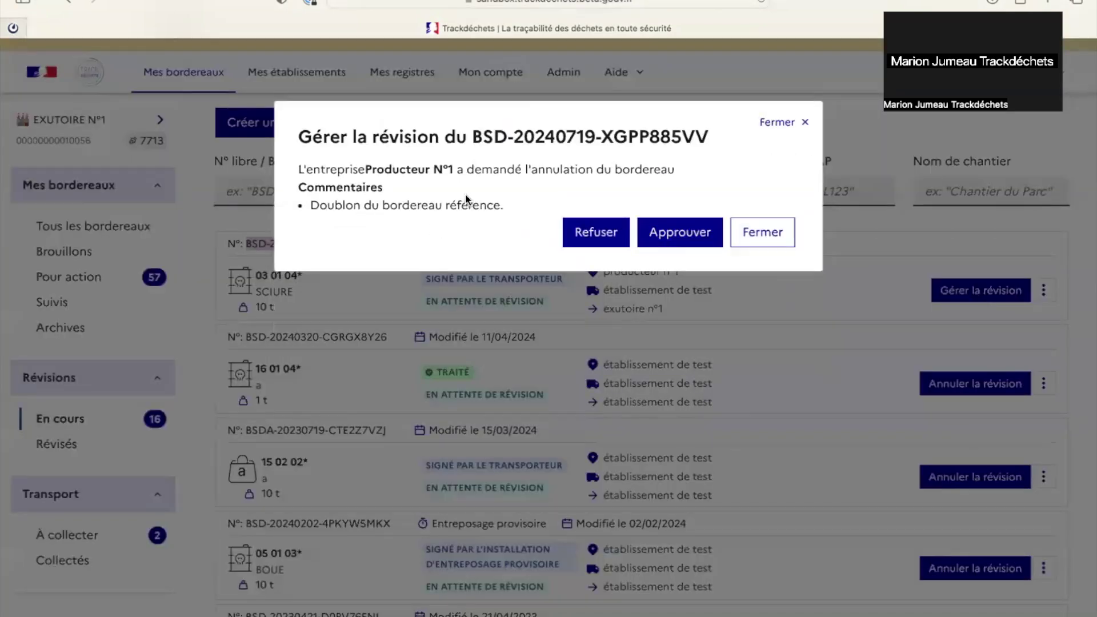
click(700, 233)
click(150, 320)
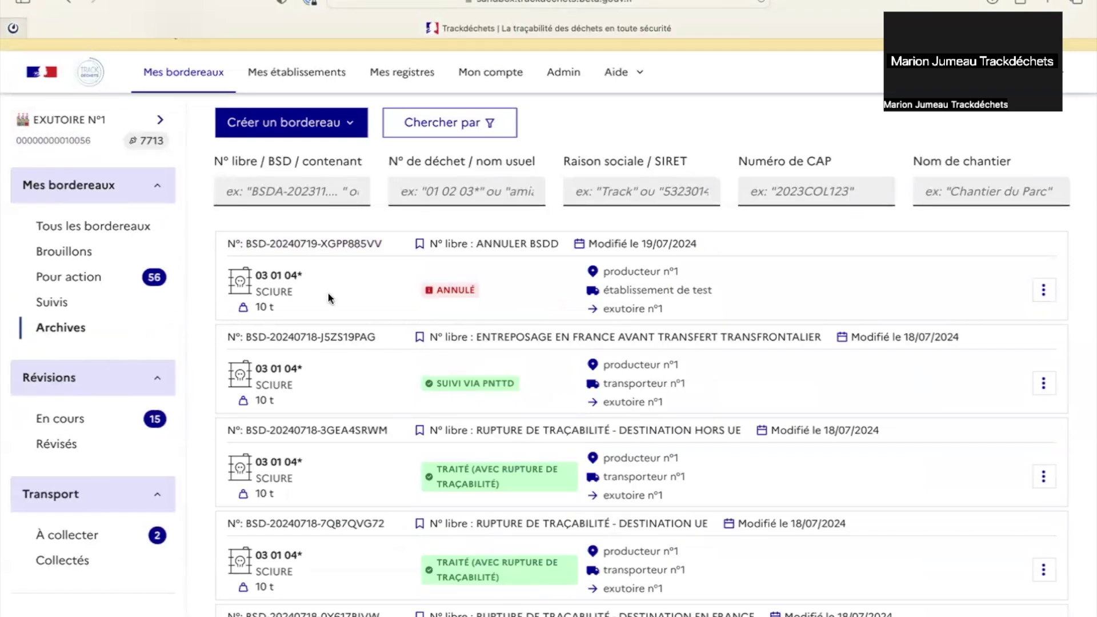
drag(481, 285, 415, 287)
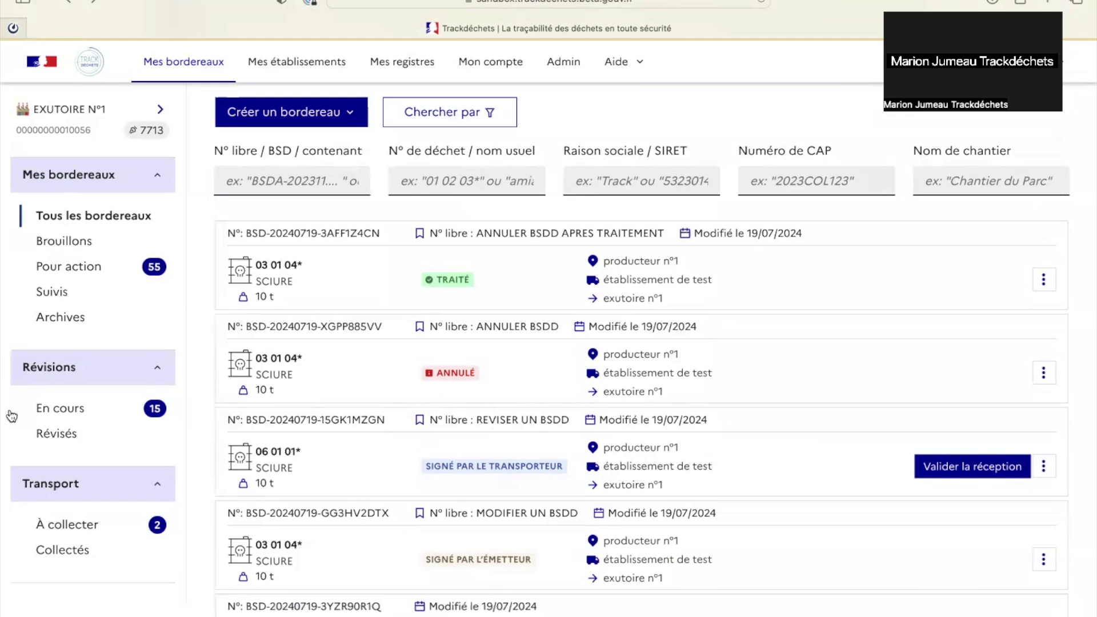
- Open a revision request for the processed ANNULER BSDD APRES TRAITEMENT bordereau
drag(248, 233, 383, 239)
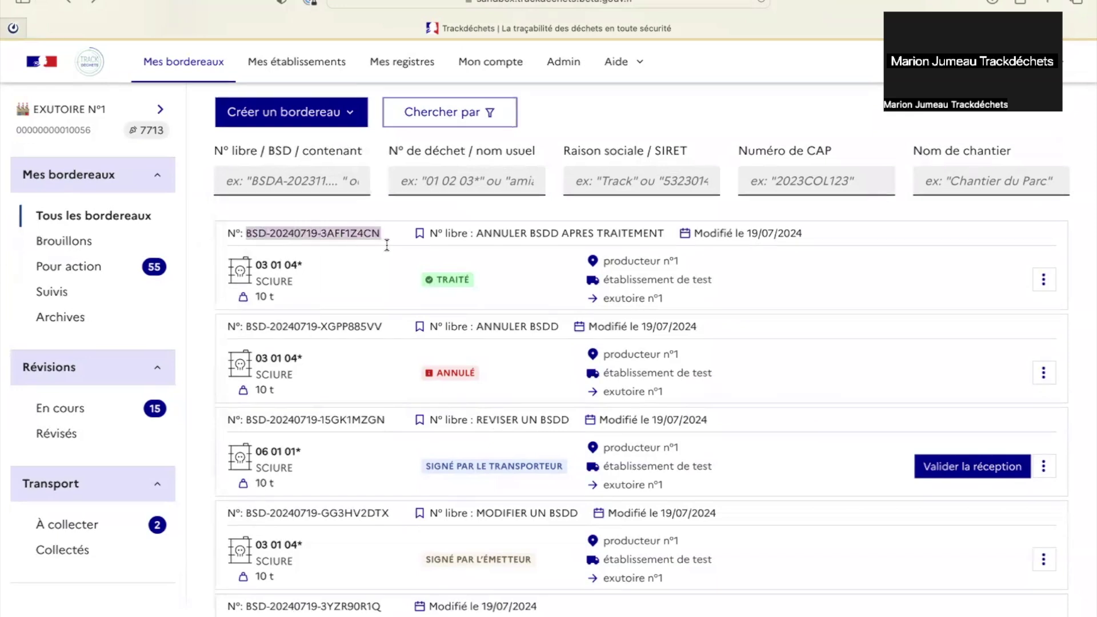
double_click(479, 280)
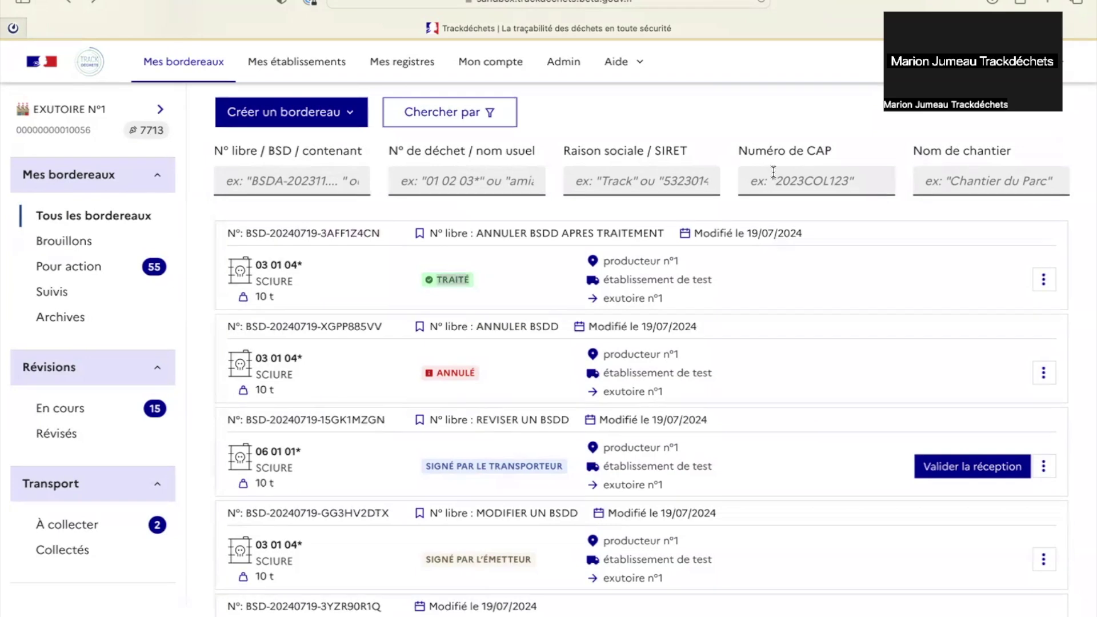
click(1045, 280)
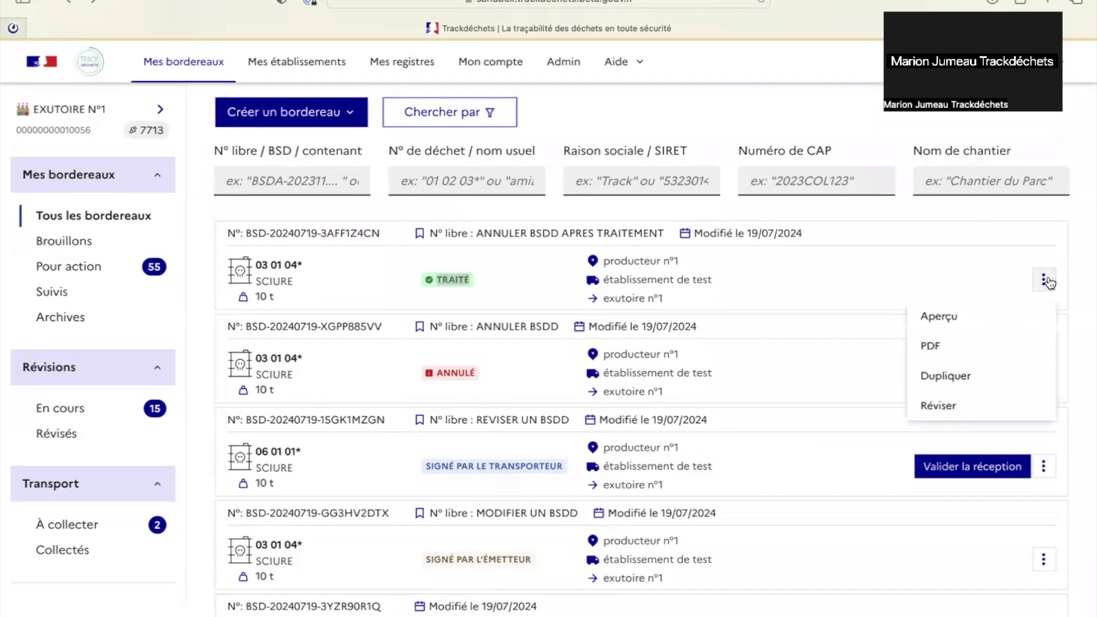
click(939, 405)
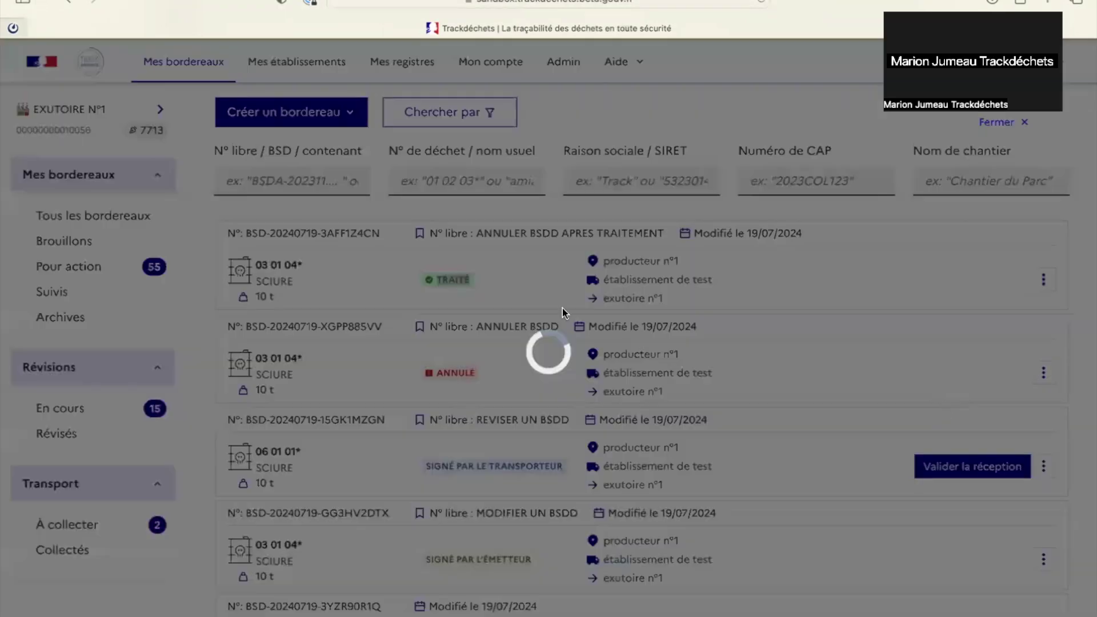
- Revise the received quantity to 0 tonnes with the comment "Annulation du BSD > Doublon du BSD n°" and send the request
click(78, 399)
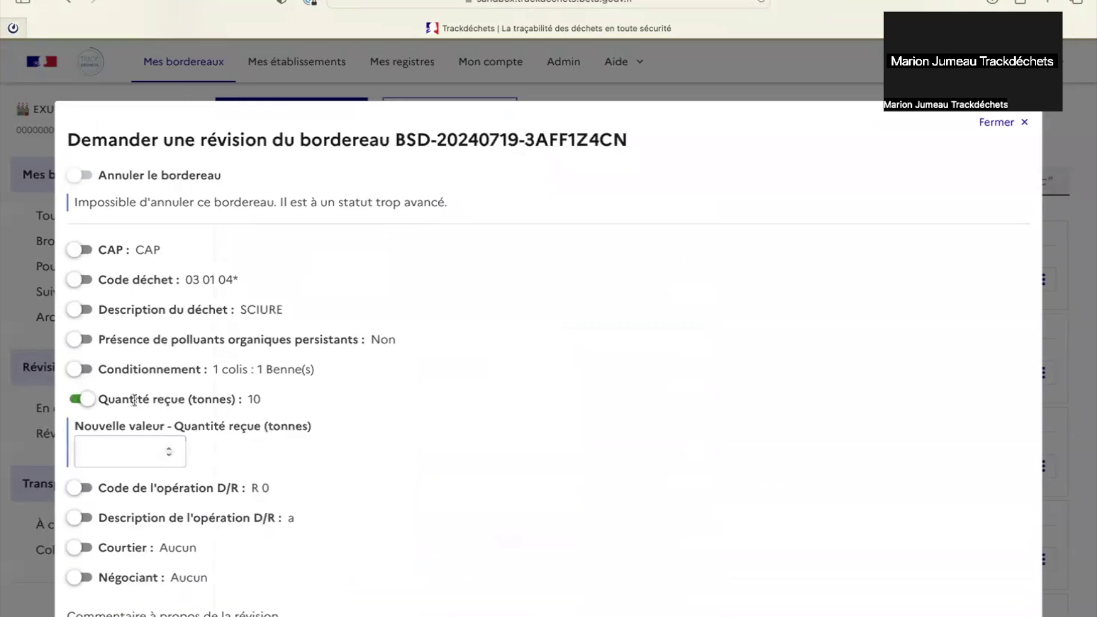
click(144, 444)
text(0)
scroll(452, 417, down, 3)
click(462, 515)
text(Annulation du BSD > Doublon du BSD n°)
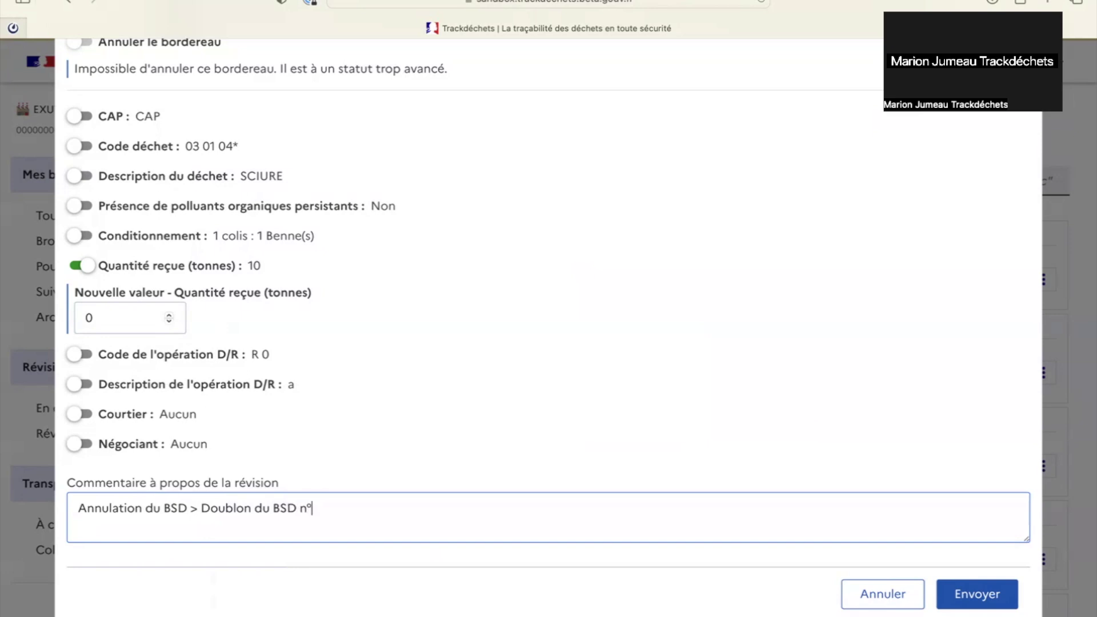
click(982, 592)
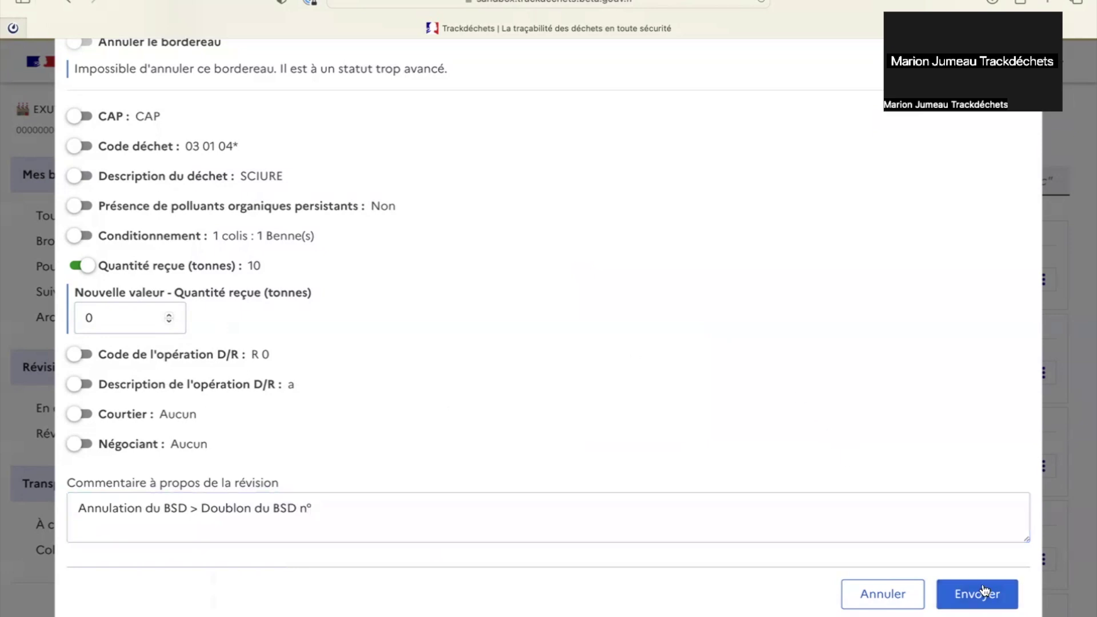
drag(411, 290, 541, 292)
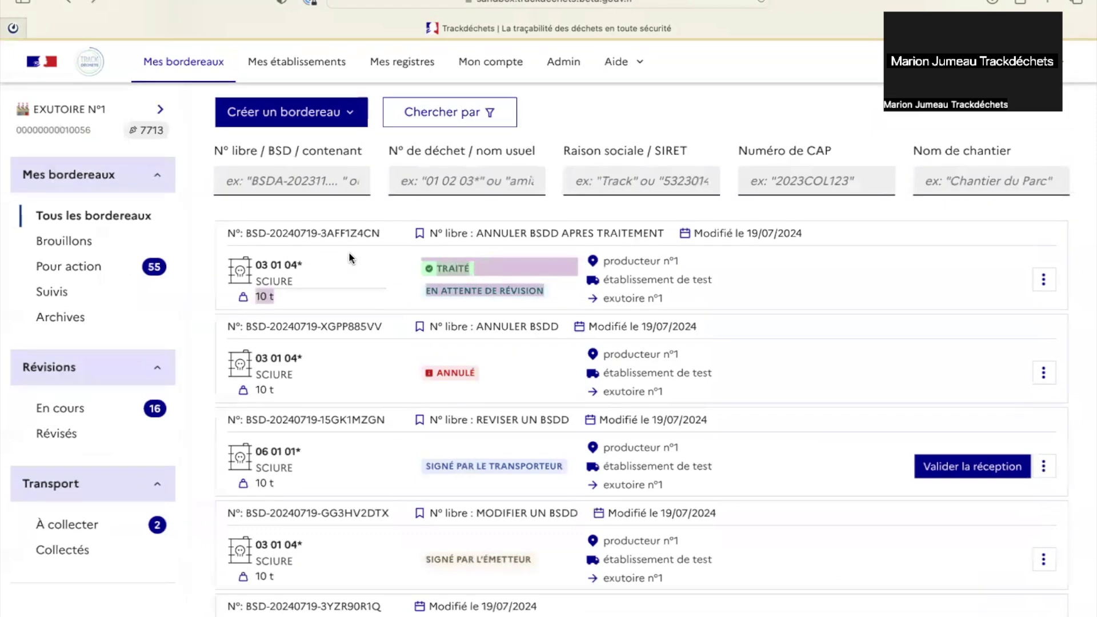
- Search the establishments for "produ" and switch to PRODUCTEUR N°1
click(160, 108)
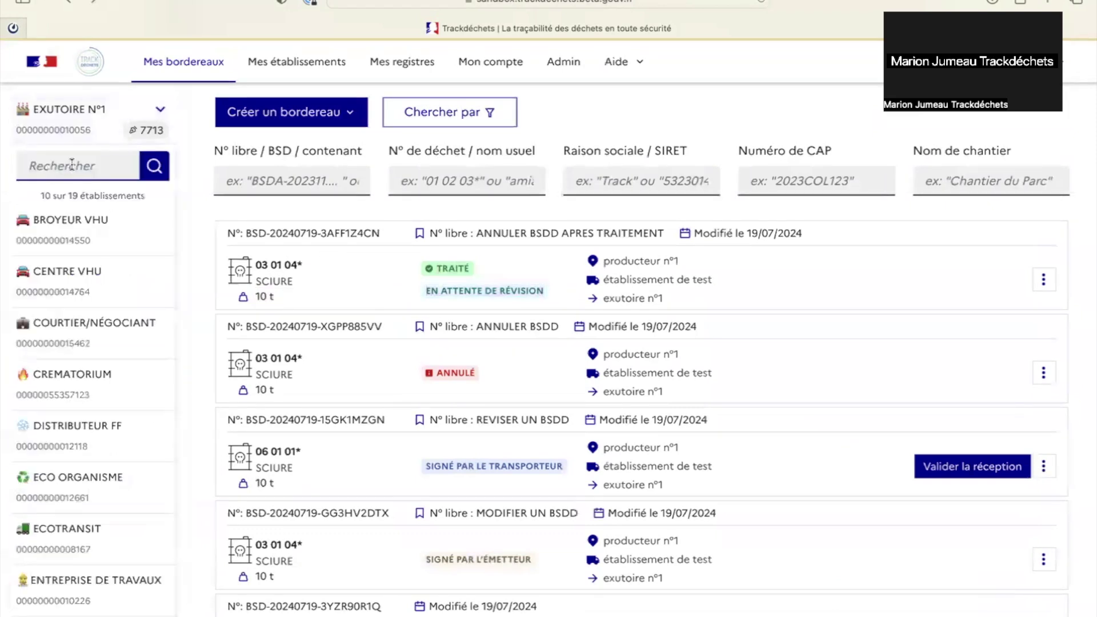
text(produ)
click(86, 220)
- Approve the pending quantity revision of the ANNULER BSDD APRES TRAITEMENT bordereau from the ongoing revisions
click(78, 407)
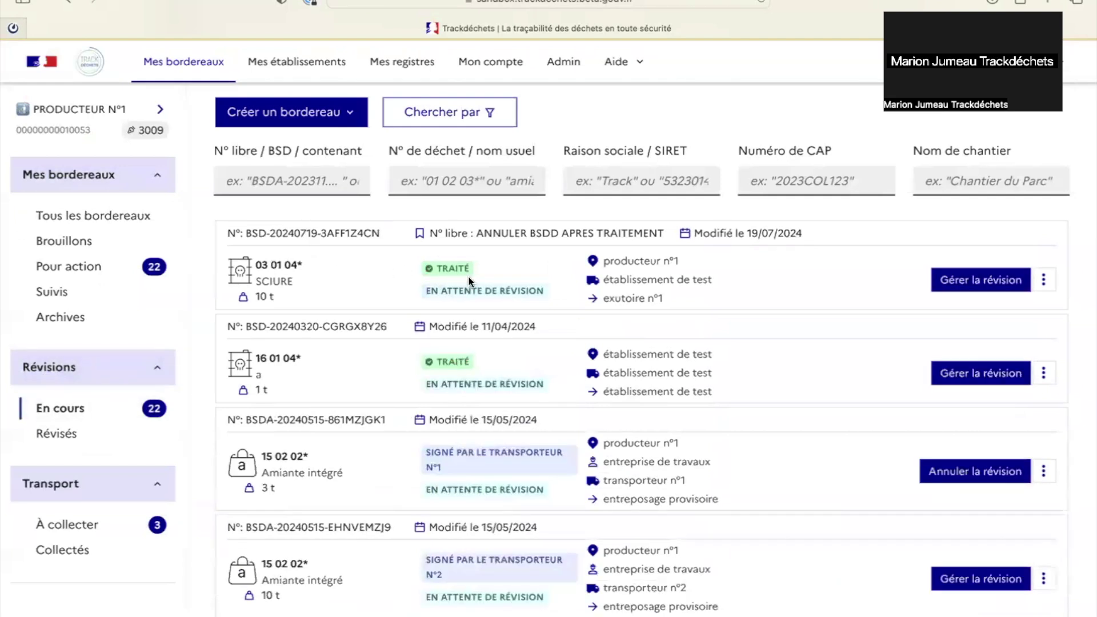
drag(425, 292, 544, 294)
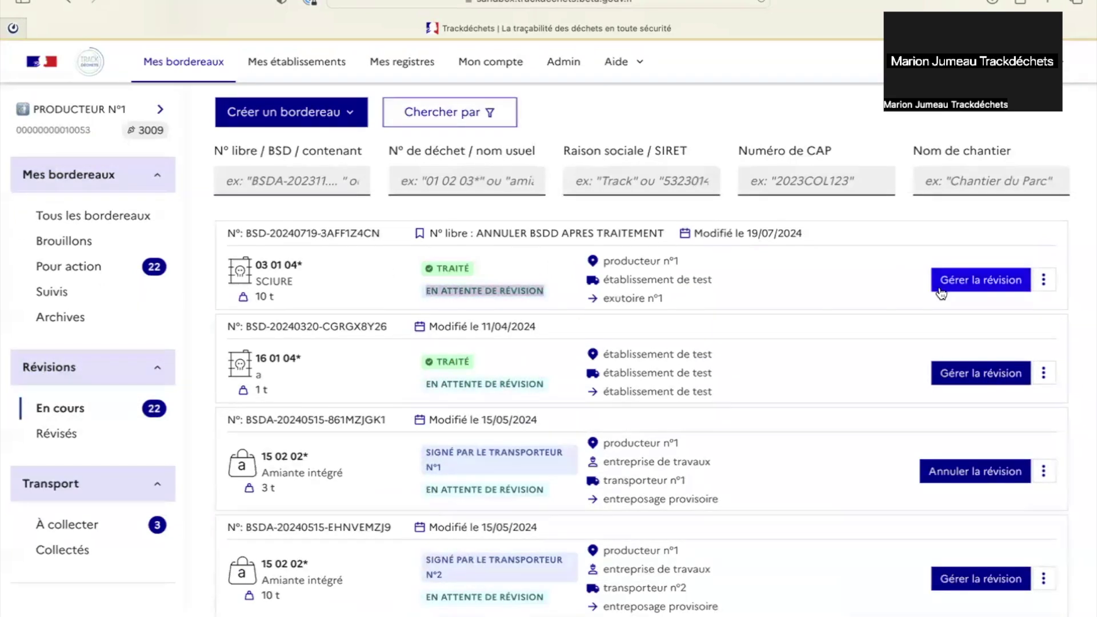
click(972, 282)
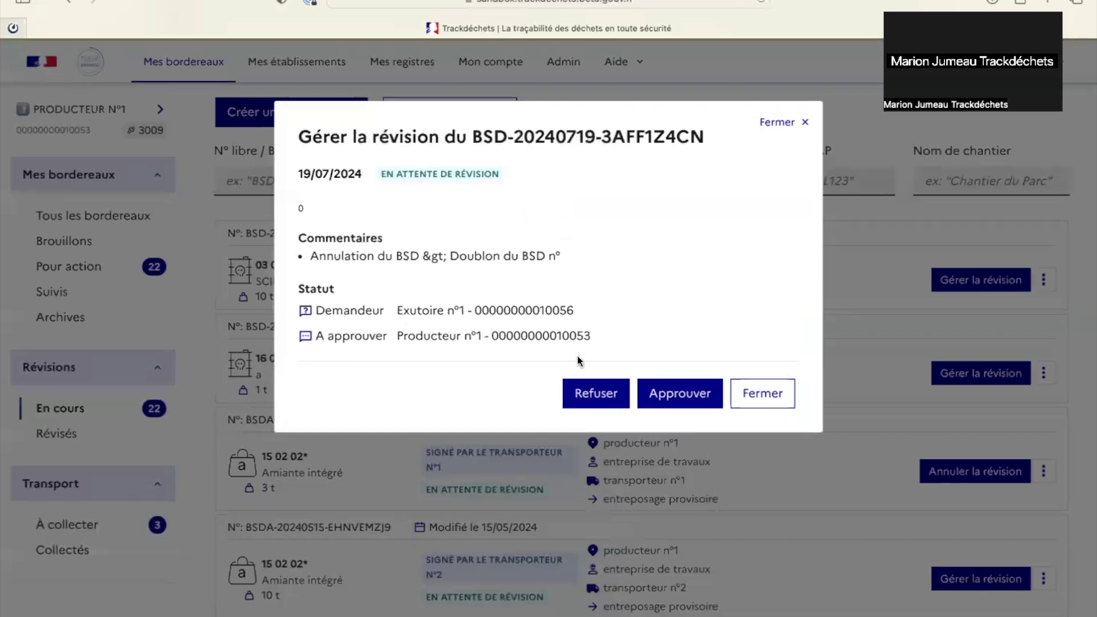
click(673, 393)
- Check the quantity in the overview of the archived ANNULER BSDD APRES TRAITEMENT bordereau
click(77, 318)
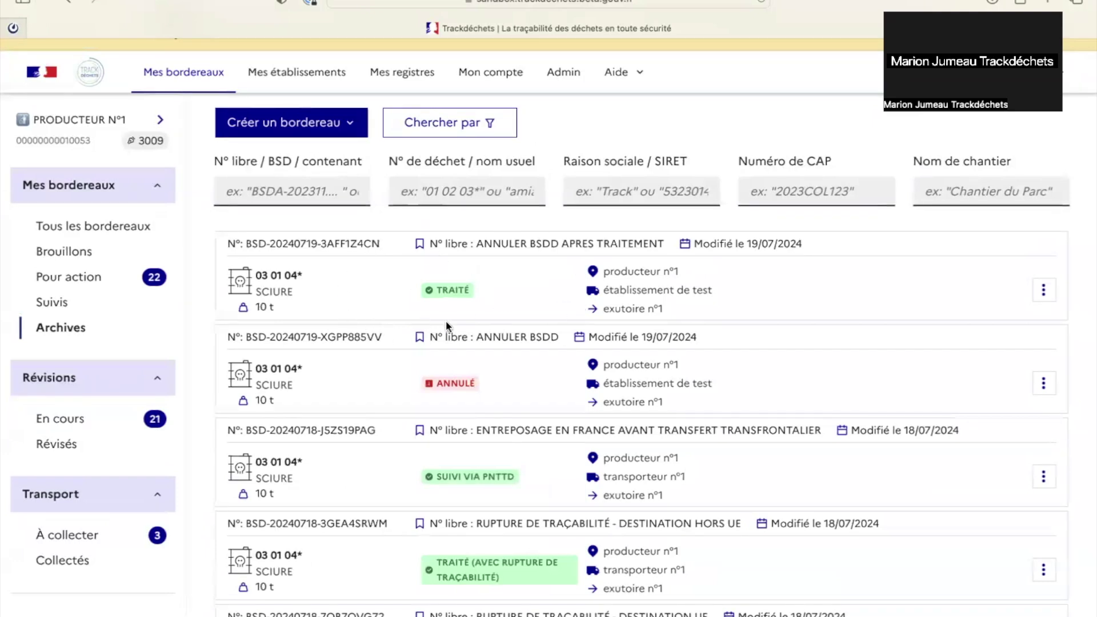
click(1045, 290)
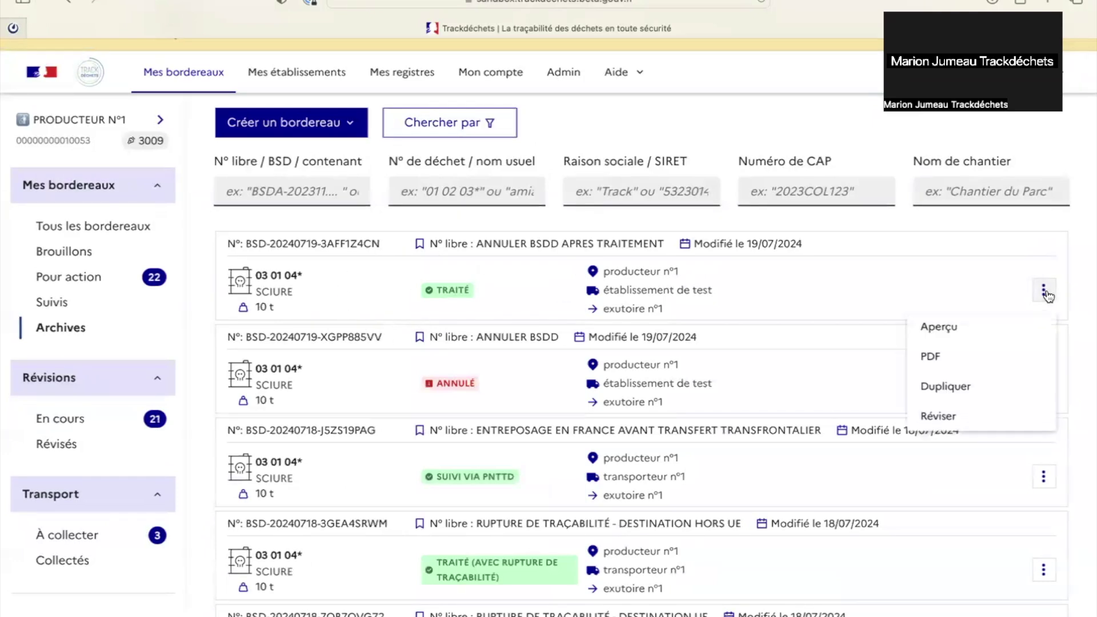
click(949, 327)
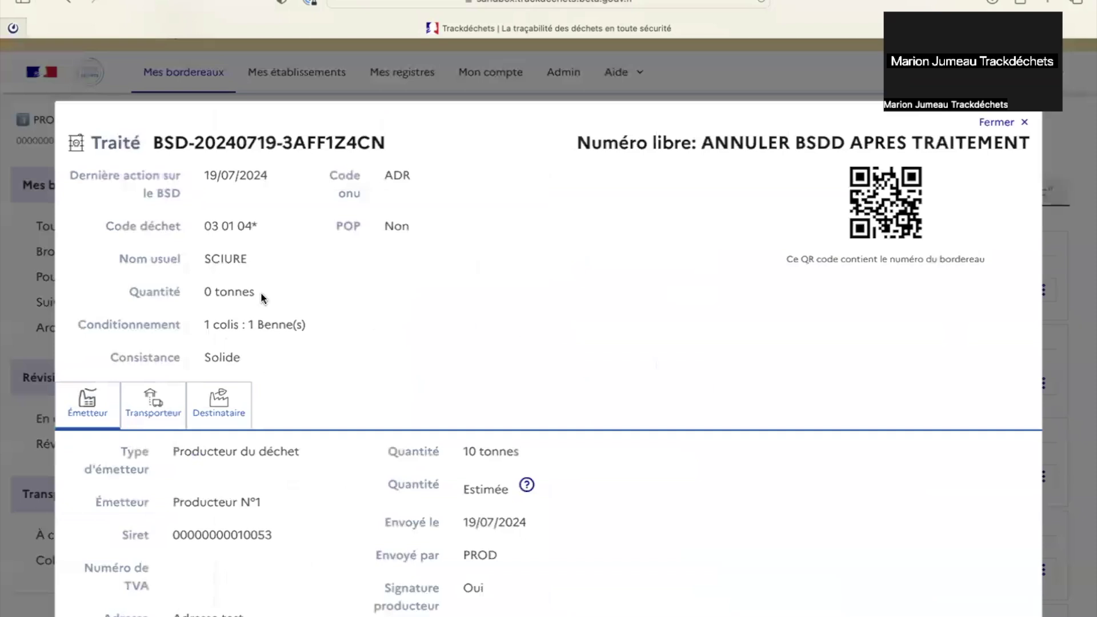
drag(258, 287, 105, 290)
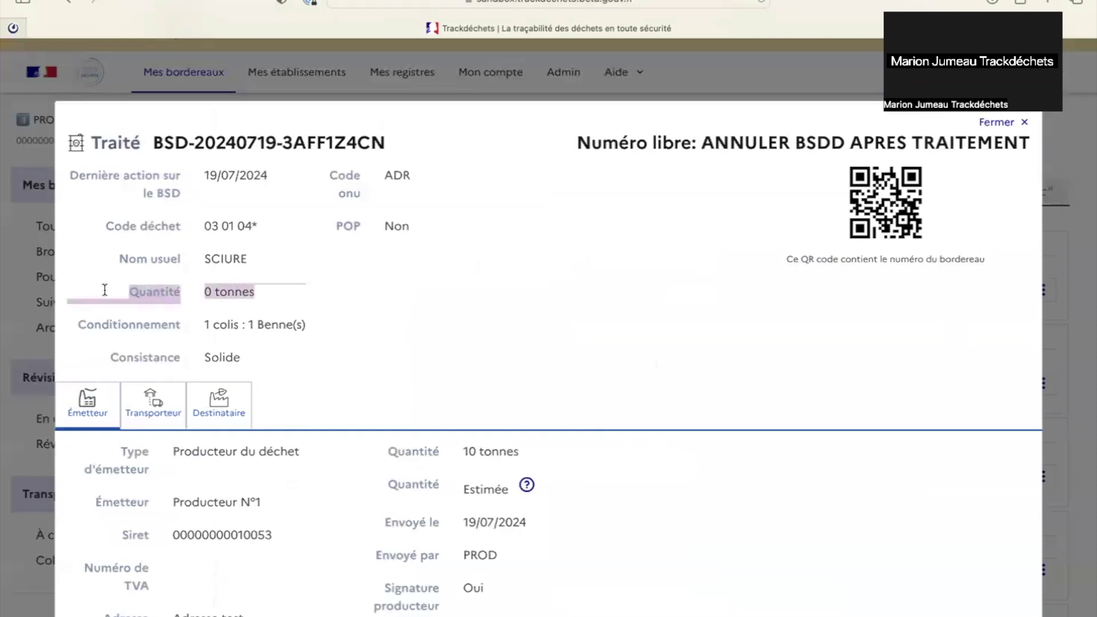